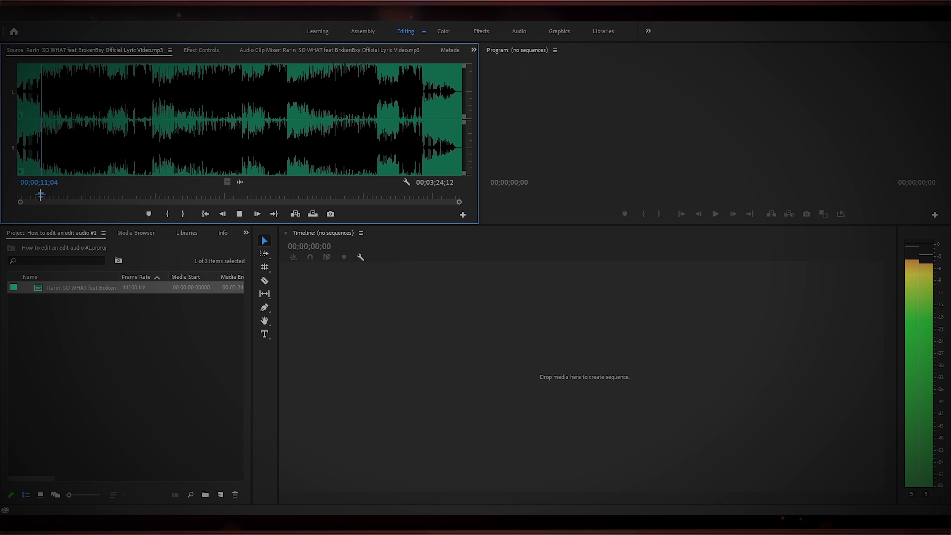
Mark an in point near the start and an out point at about 00;00;26;20 in the source audio clip.
{"action": "left_click_drag", "start_coordinate": [41, 195], "coordinate": [36, 196]}
{"action": "key", "text": "i"}
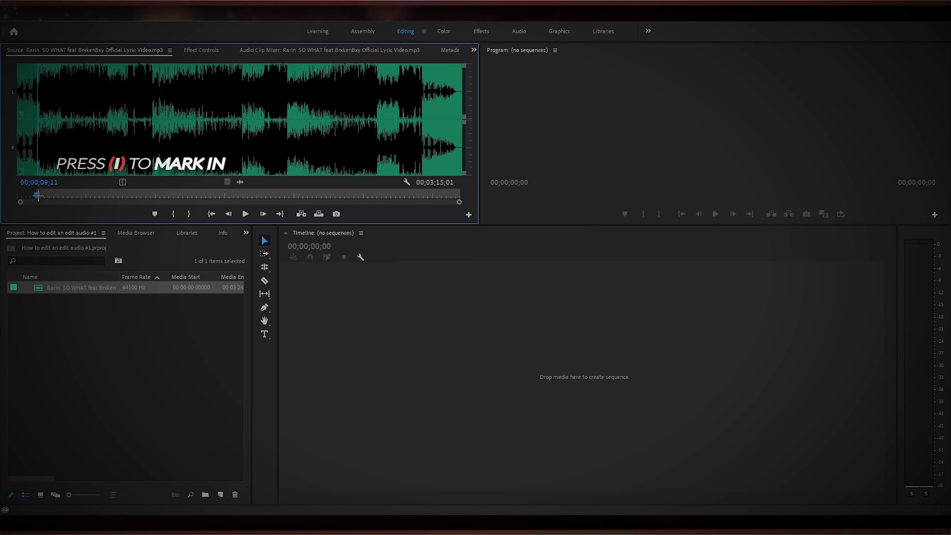
{"action": "key", "text": "space"}
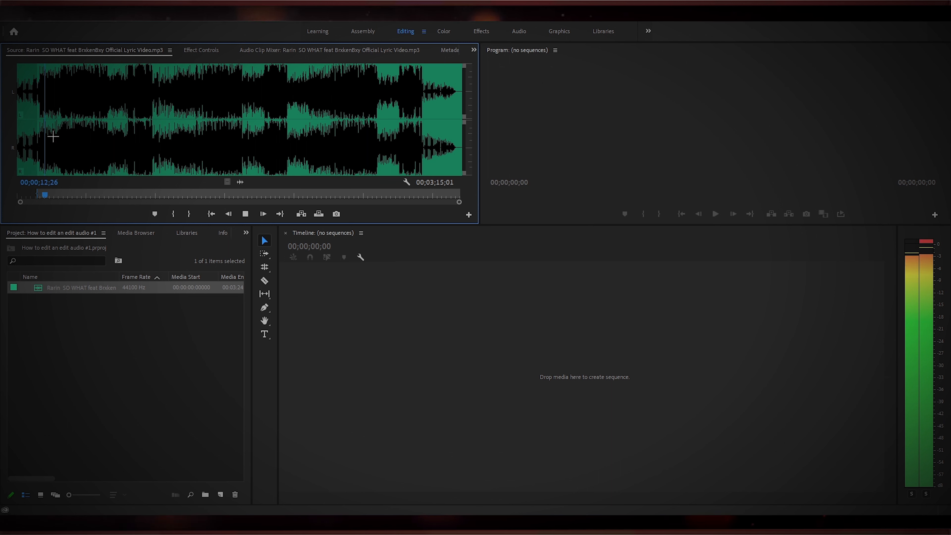
{"action": "left_click_drag", "start_coordinate": [47, 194], "coordinate": [68, 194]}
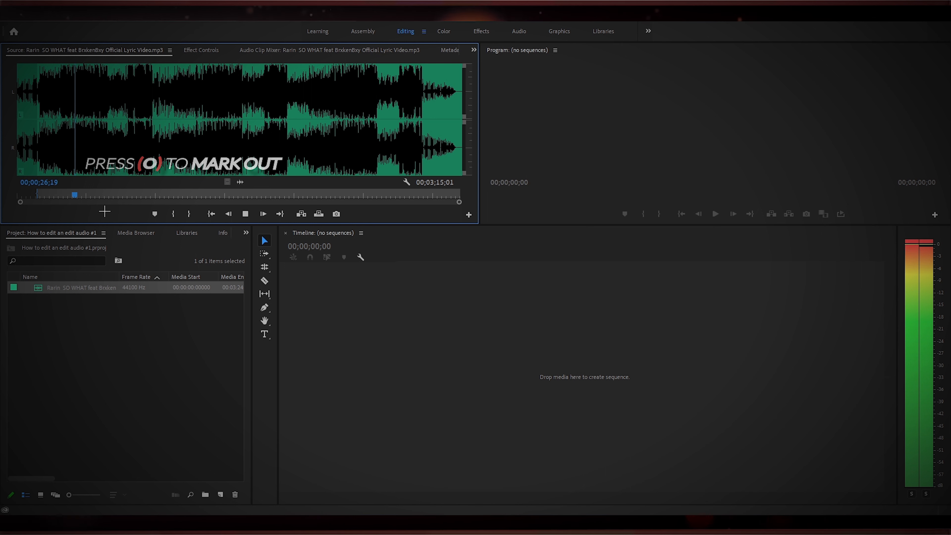
{"action": "key", "text": "space"}
{"action": "key", "text": "o"}
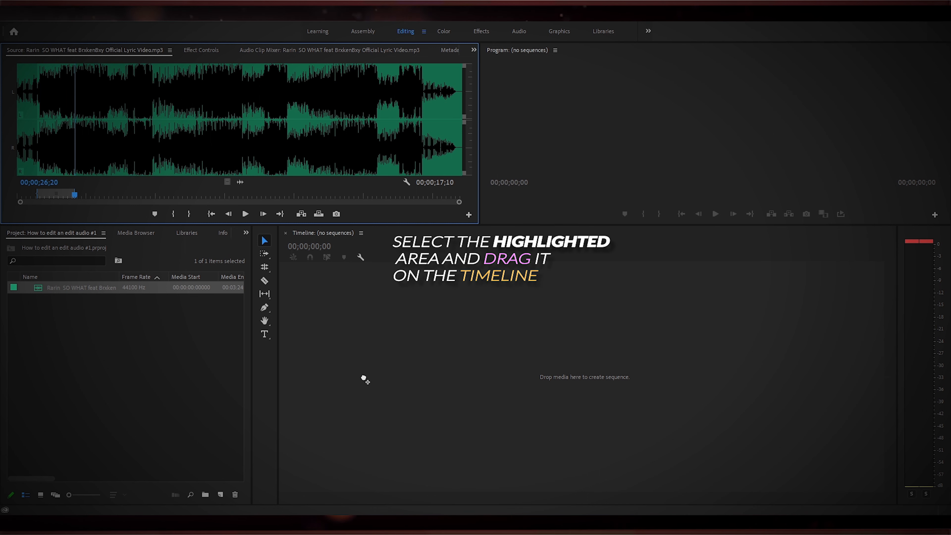
Drag the marked source range into the empty timeline to create a sequence from it.
{"action": "left_click_drag", "start_coordinate": [365, 379], "coordinate": [363, 381]}
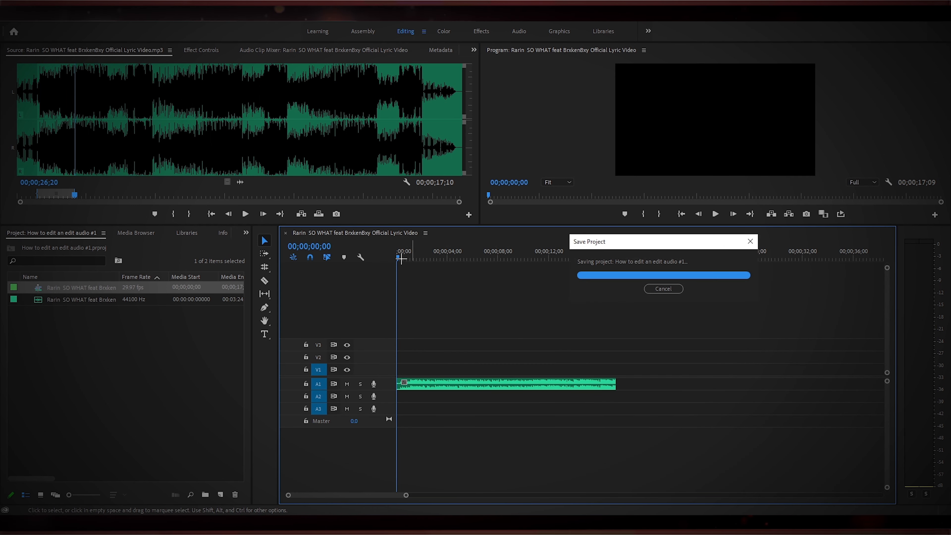
{"action": "key", "text": "space"}
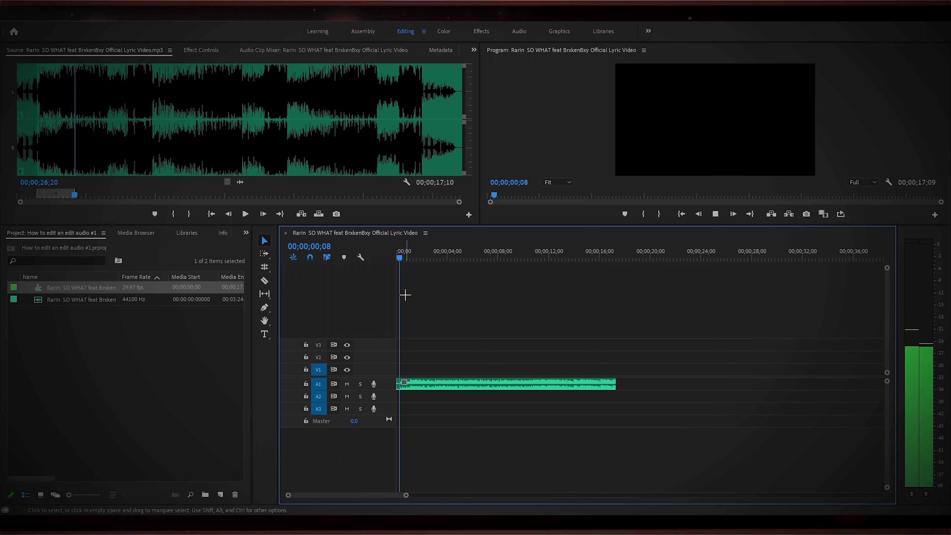
{"action": "key", "text": "space"}
Expand the Audio 1 track height so the clip's volume line is visible.
{"action": "left_click_drag", "start_coordinate": [387, 390], "coordinate": [389, 417]}
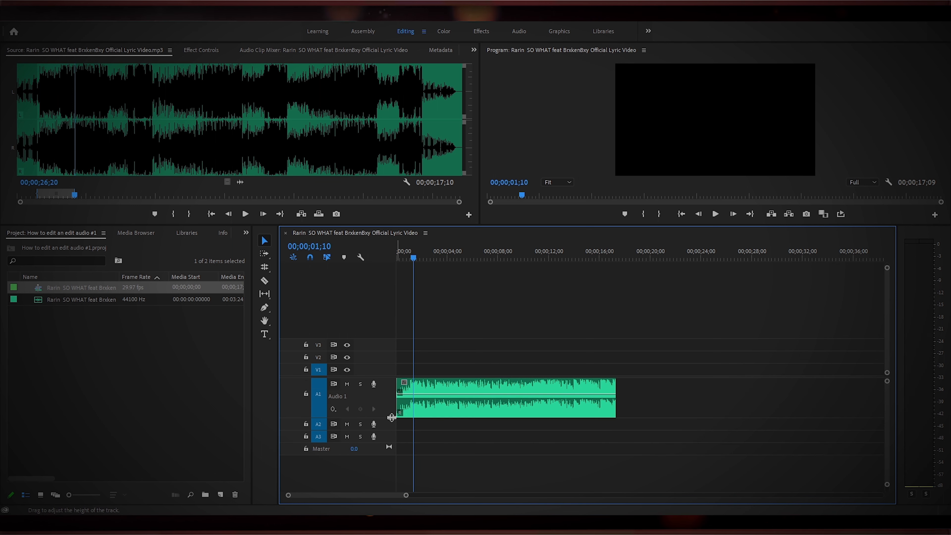
{"action": "key", "text": "space"}
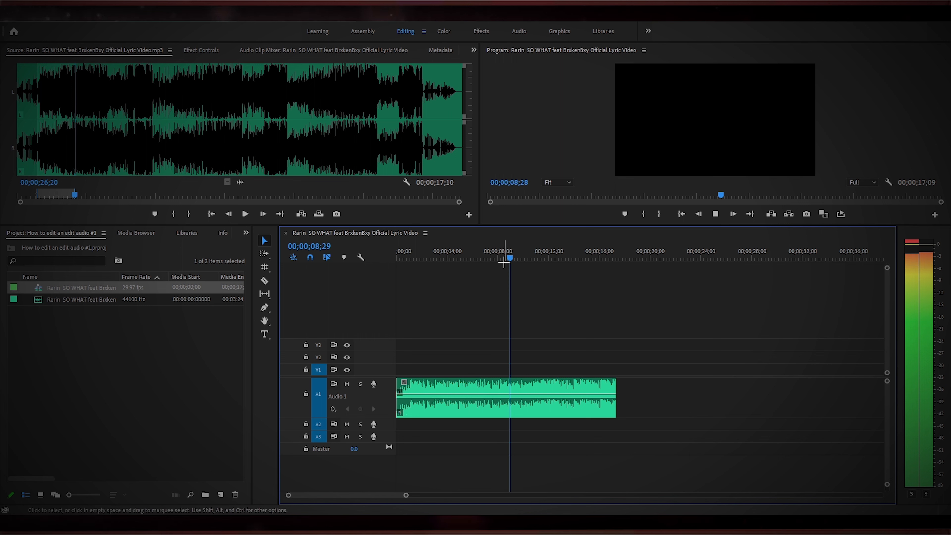
{"action": "left_click_drag", "start_coordinate": [515, 258], "coordinate": [391, 291]}
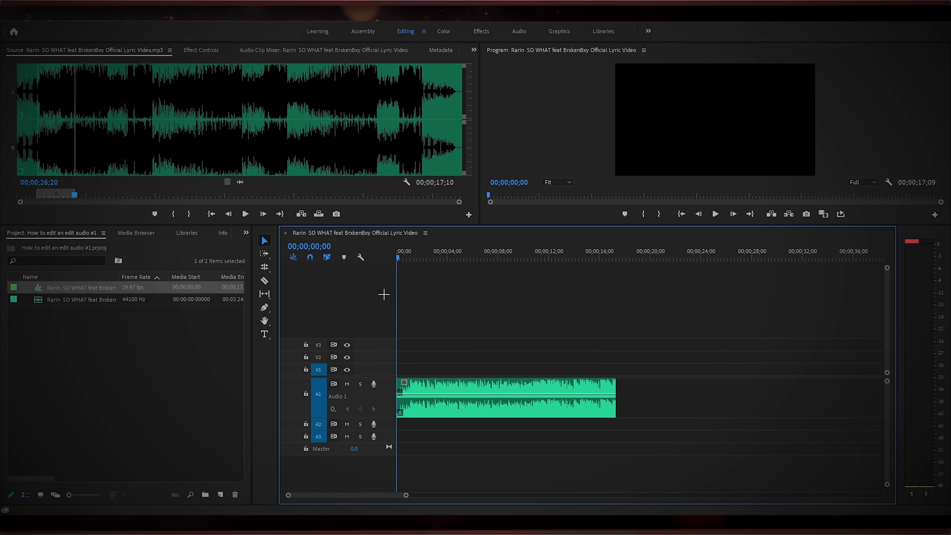
Add two volume keyframes near the clip's start and lower the first one to create a fade-in.
{"action": "left_click", "coordinate": [434, 394], "text": "ctrl"}
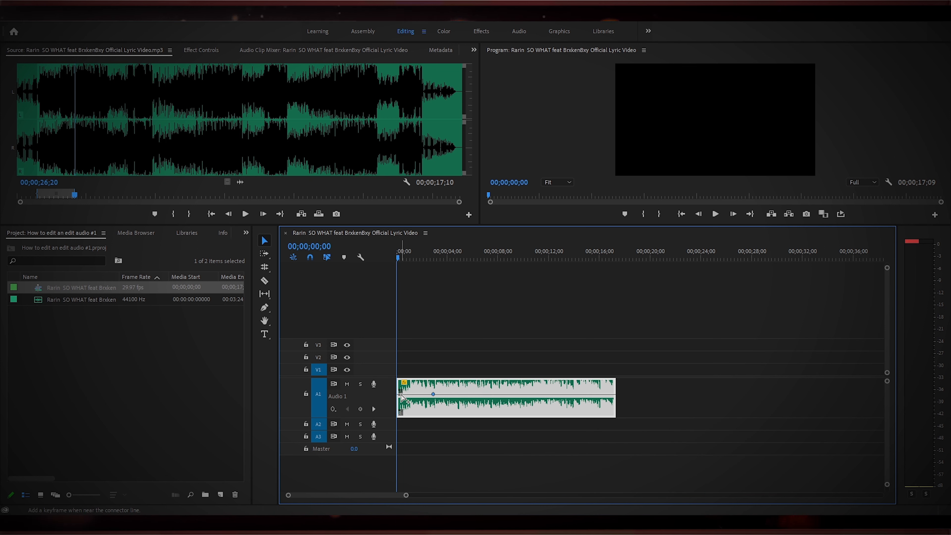
{"action": "mouse_move", "coordinate": [402, 397]}
{"action": "left_mouse_down"}
{"action": "mouse_move", "coordinate": [398, 407]}
{"action": "mouse_move", "coordinate": [411, 399]}
{"action": "left_mouse_up"}
{"action": "left_click", "coordinate": [410, 402], "text": "ctrl"}
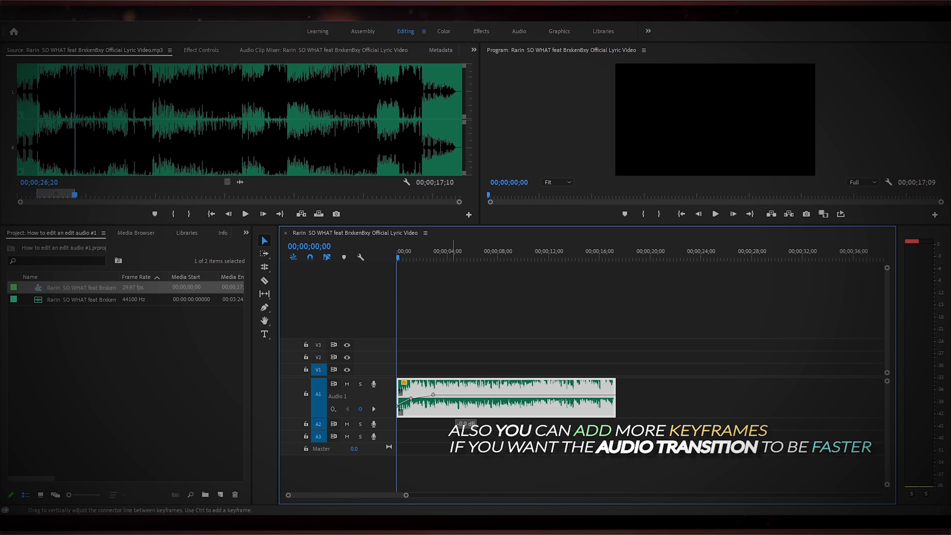
{"action": "key", "text": "space"}
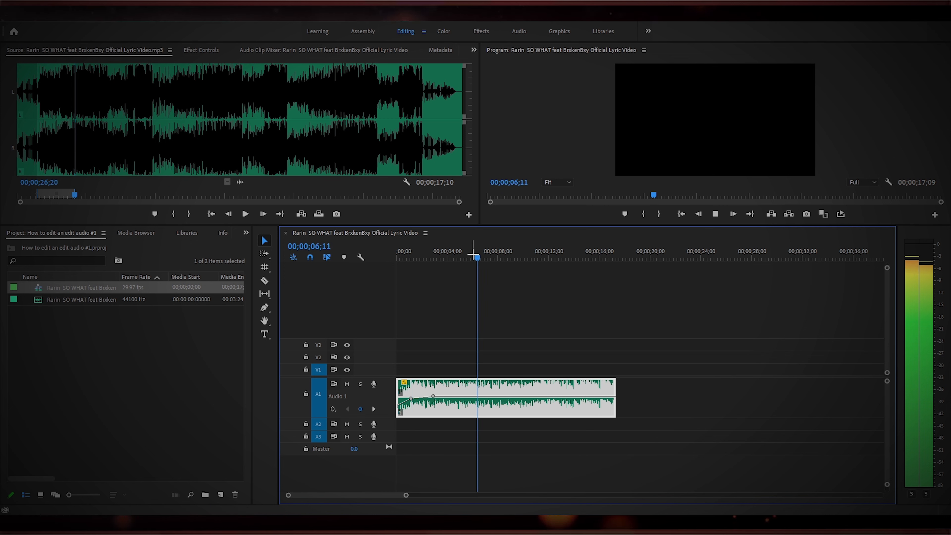
{"action": "left_click_drag", "start_coordinate": [489, 258], "coordinate": [377, 291]}
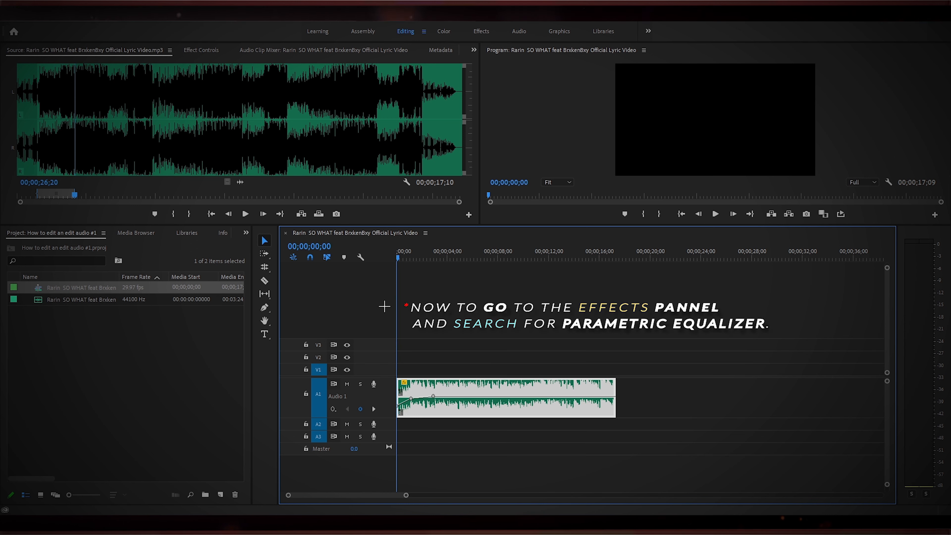
Open the Effects panel and search for parametr.
{"action": "left_click", "coordinate": [246, 232]}
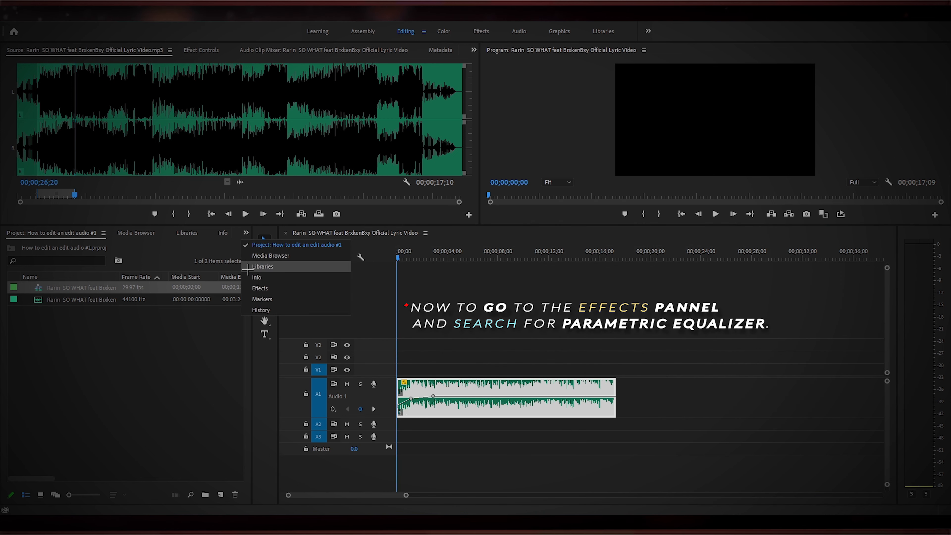
{"action": "left_click", "coordinate": [258, 287]}
{"action": "left_click", "coordinate": [56, 246]}
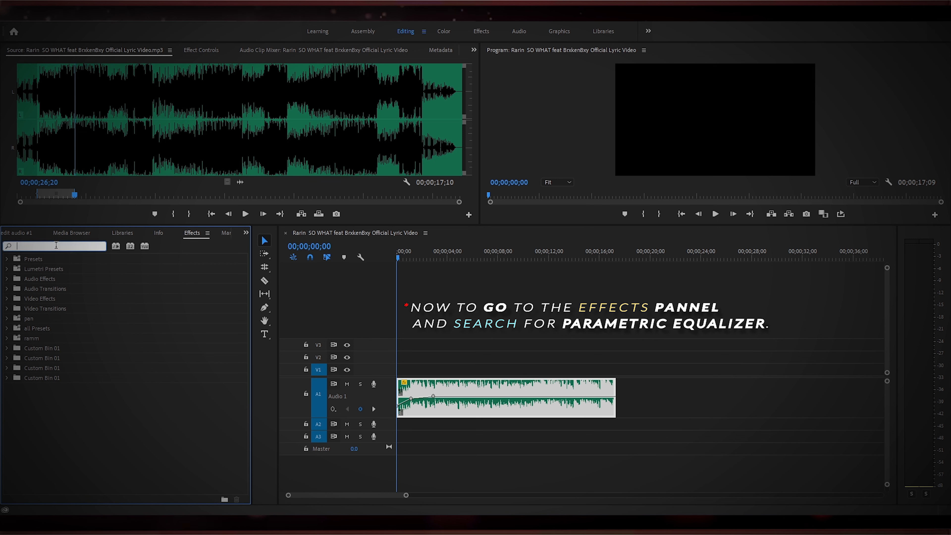
{"action": "type", "text": "parametr"}
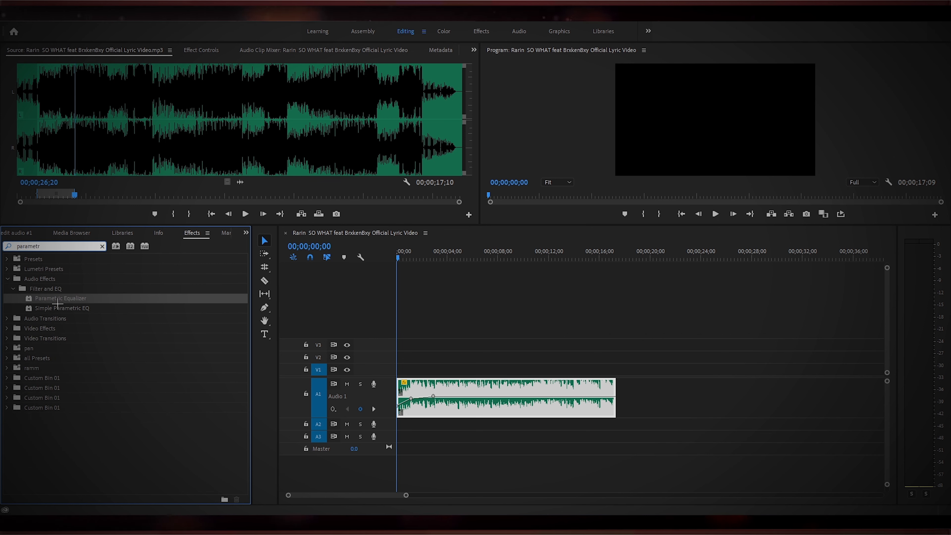
Apply the Parametric Equalizer effect to the audio clip on the timeline.
{"action": "left_click_drag", "start_coordinate": [62, 298], "coordinate": [104, 300]}
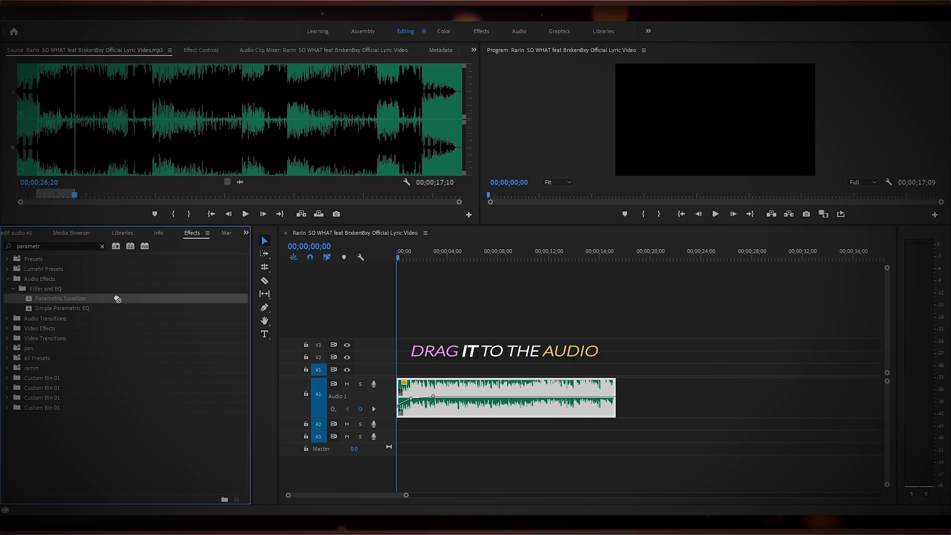
{"action": "left_click_drag", "start_coordinate": [388, 372], "coordinate": [417, 394]}
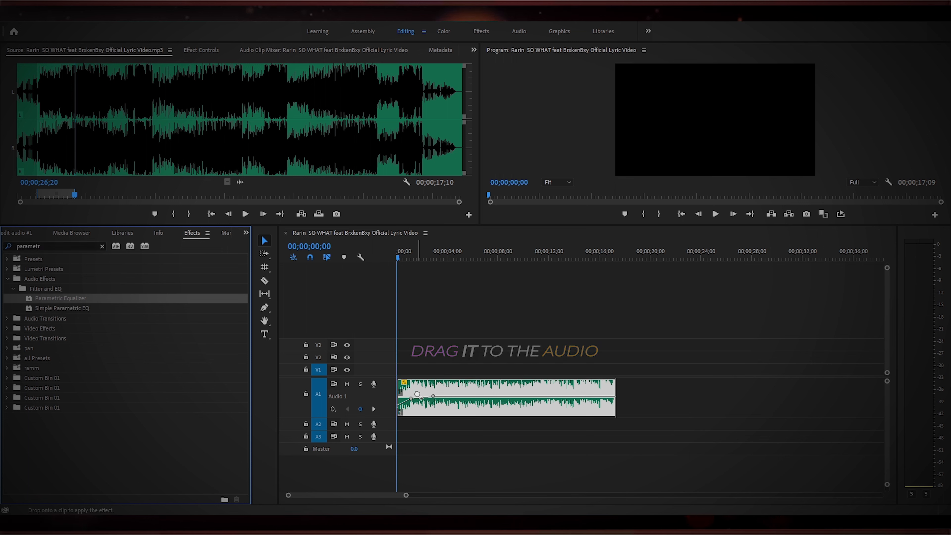
{"action": "left_click_drag", "start_coordinate": [417, 394], "coordinate": [417, 393]}
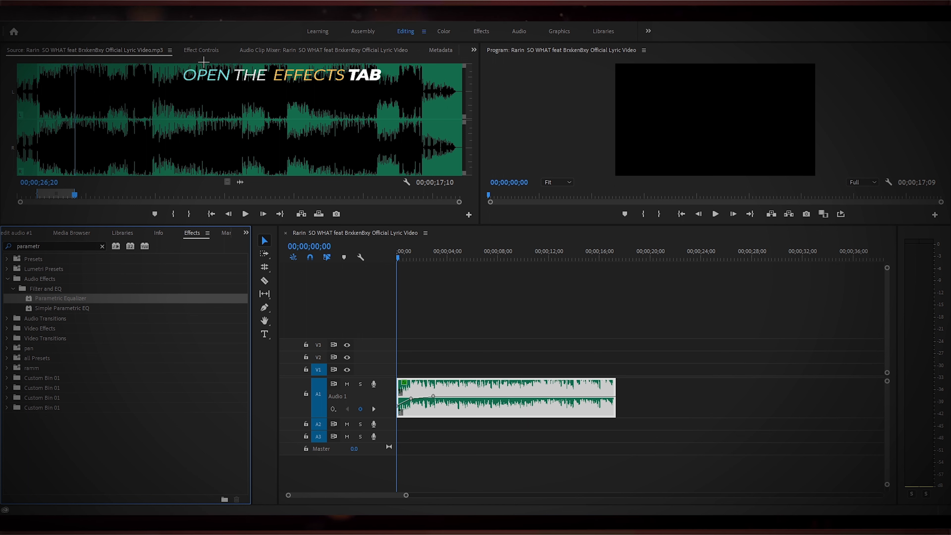
Open the Parametric Equalizer's custom setup editor in Effect Controls and choose the Generic Low-Pass preset.
{"action": "left_click", "coordinate": [205, 52]}
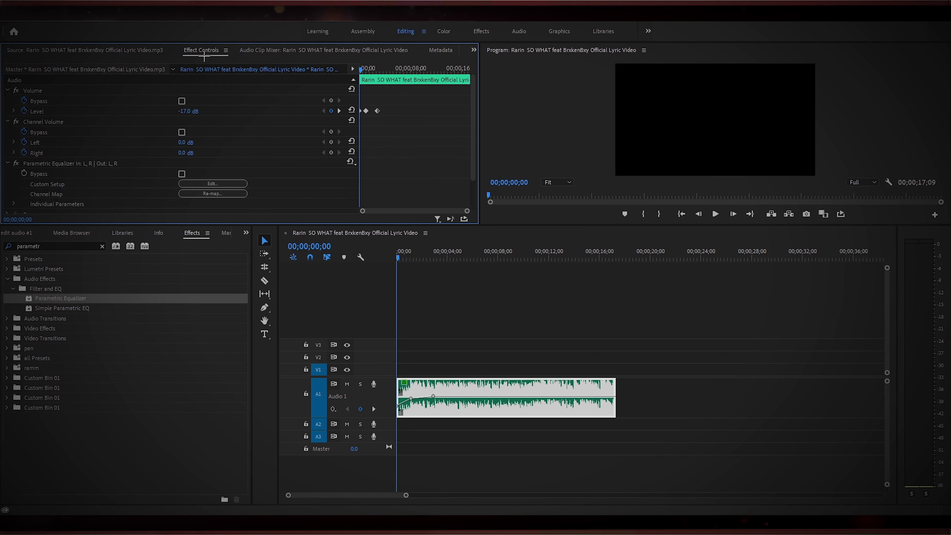
{"action": "left_click", "coordinate": [221, 183]}
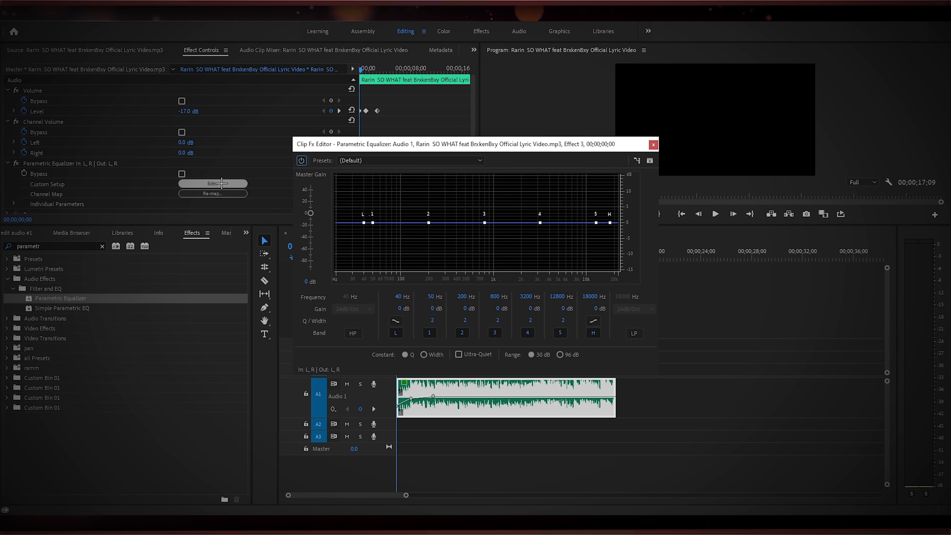
{"action": "left_click", "coordinate": [363, 161]}
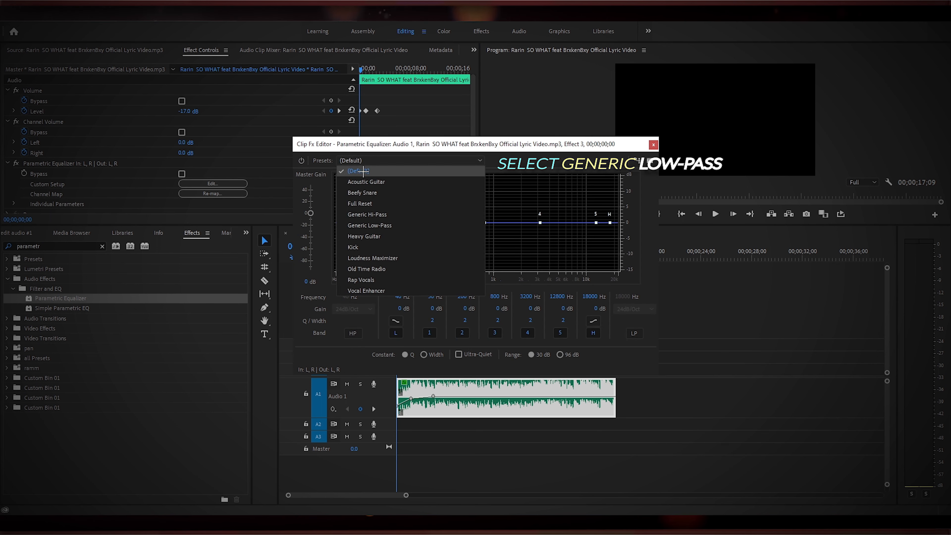
{"action": "left_click", "coordinate": [369, 224]}
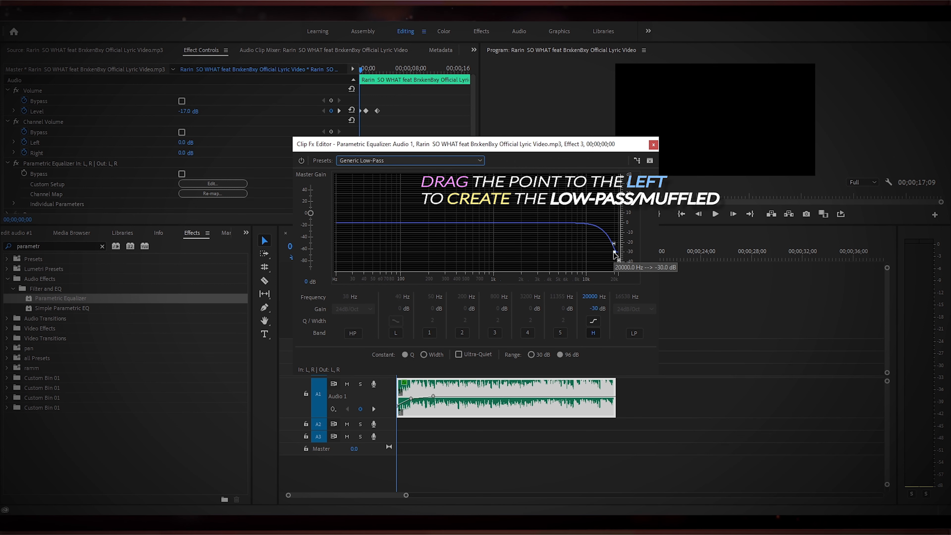
Move the low-pass point left to about 1552 Hz and -21.2 dB, then reposition the editor window.
{"action": "left_click_drag", "start_coordinate": [615, 253], "coordinate": [611, 254]}
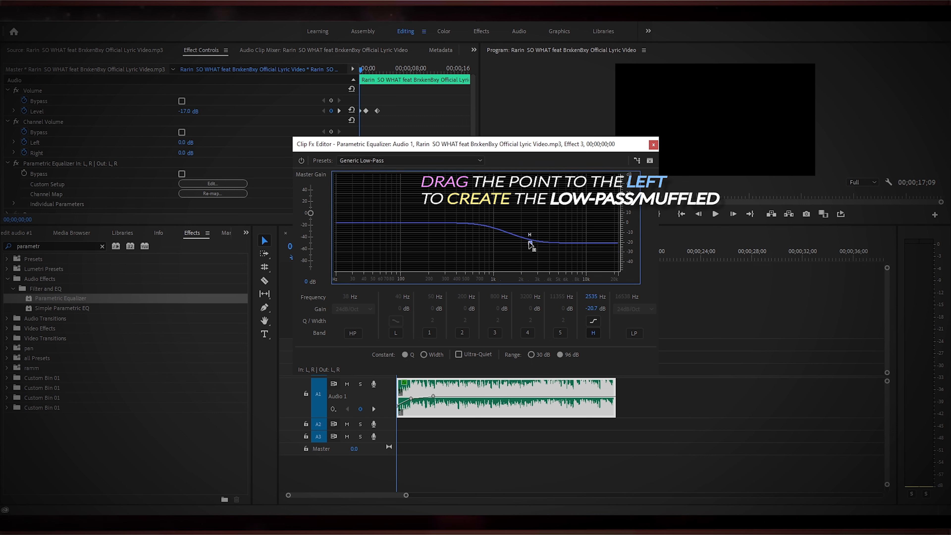
{"action": "left_click_drag", "start_coordinate": [531, 246], "coordinate": [512, 242]}
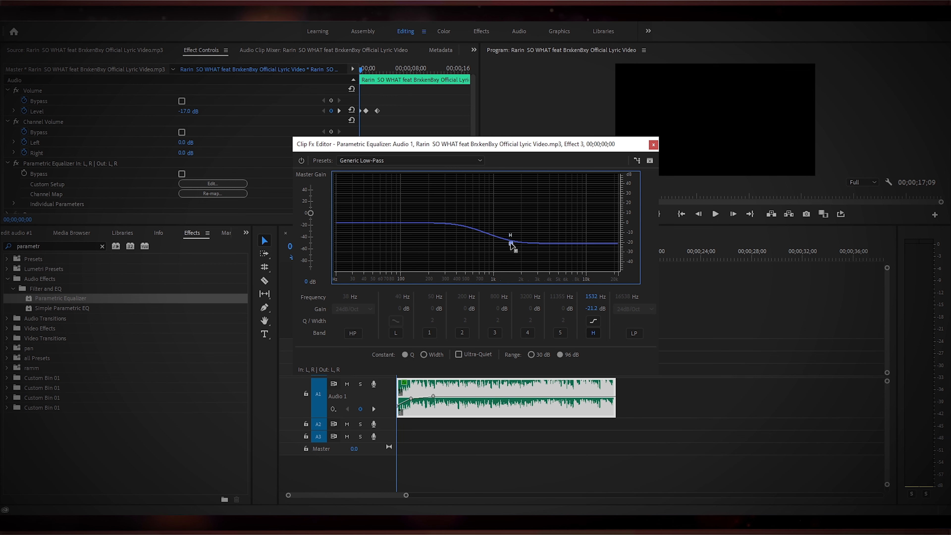
{"action": "left_click_drag", "start_coordinate": [498, 152], "coordinate": [647, 135]}
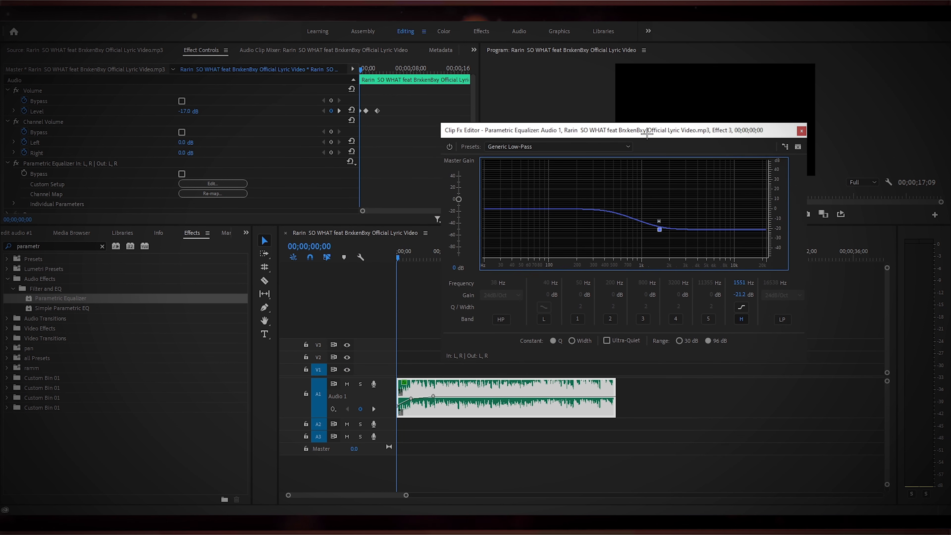
Preview from the start and move the low-pass point to about 277 Hz and -22.2 dB.
{"action": "left_click", "coordinate": [396, 259]}
{"action": "key", "text": "space"}
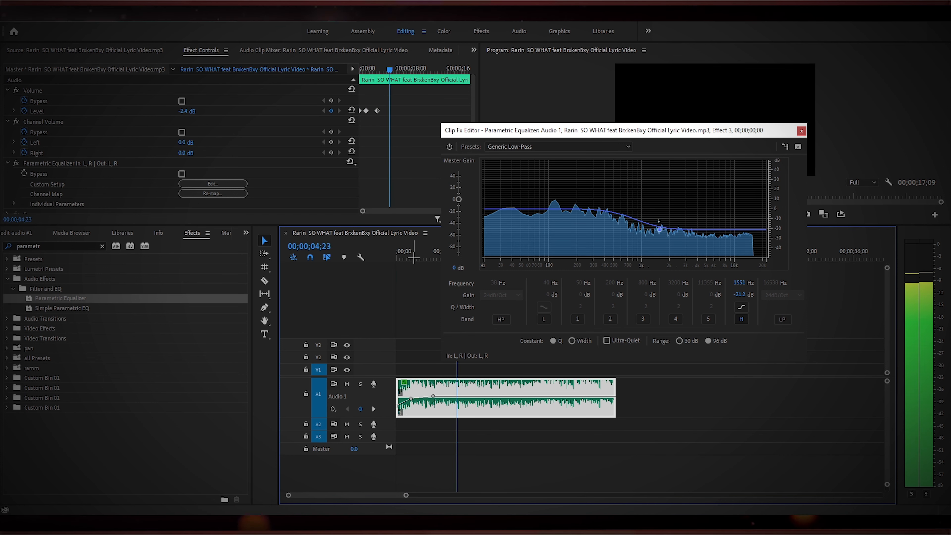
{"action": "left_click_drag", "start_coordinate": [413, 258], "coordinate": [391, 265]}
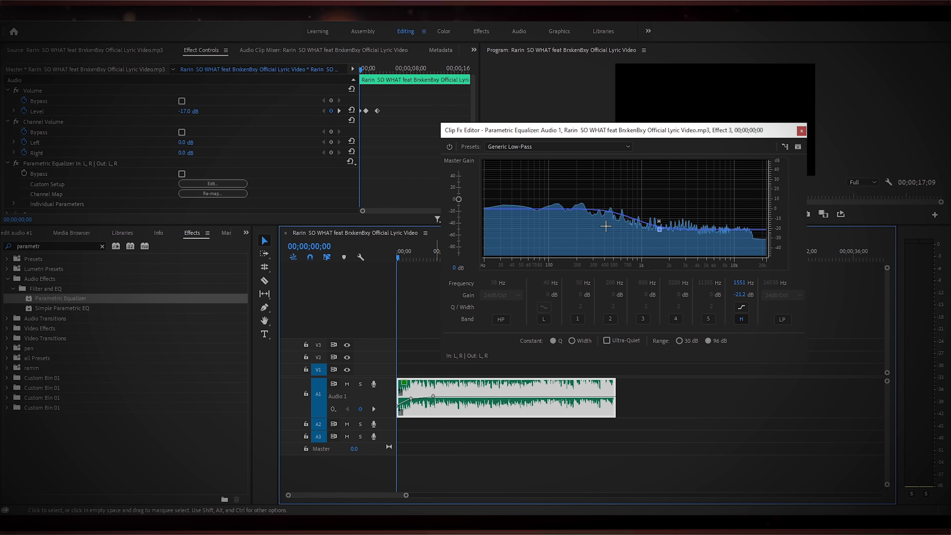
{"action": "left_click_drag", "start_coordinate": [658, 229], "coordinate": [647, 231]}
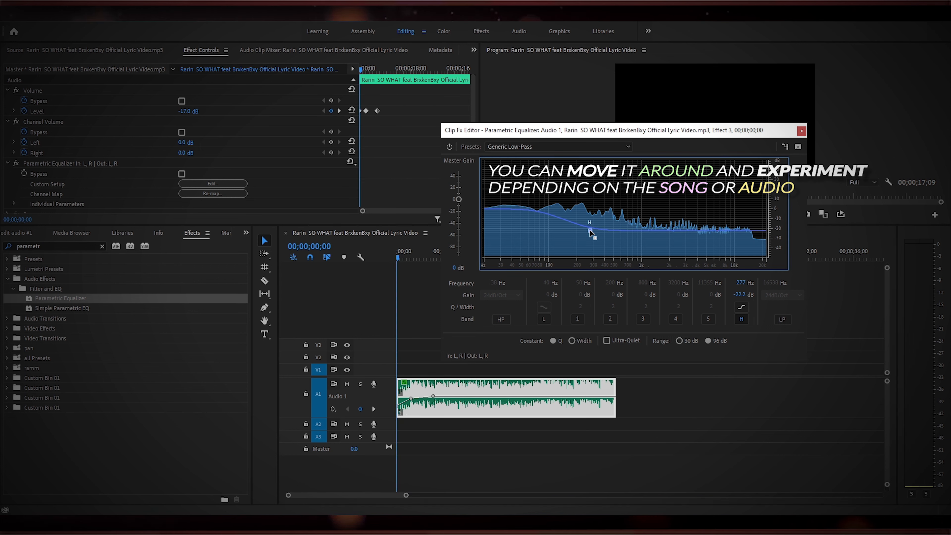
Preview again and move the low-pass point to about 1243 Hz and -23.2 dB.
{"action": "key", "text": "space"}
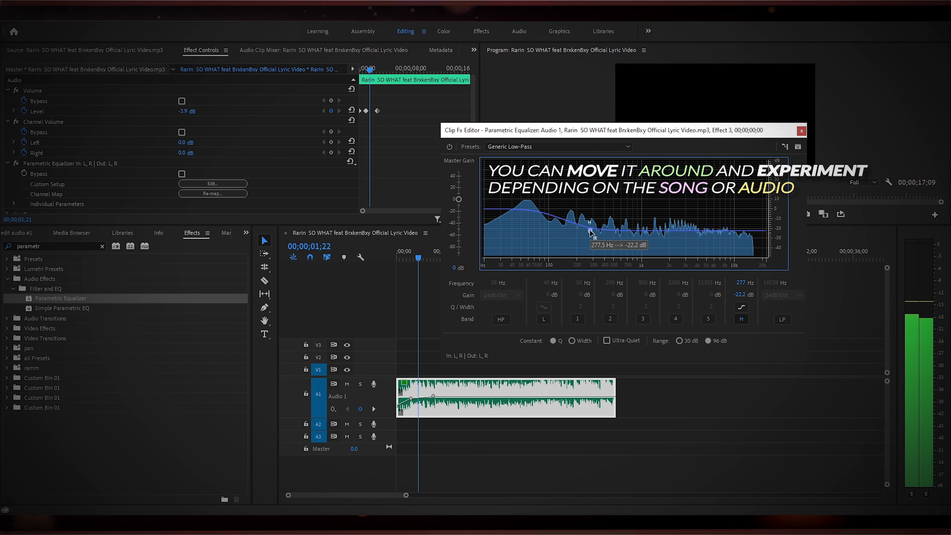
{"action": "left_click_drag", "start_coordinate": [429, 258], "coordinate": [392, 259]}
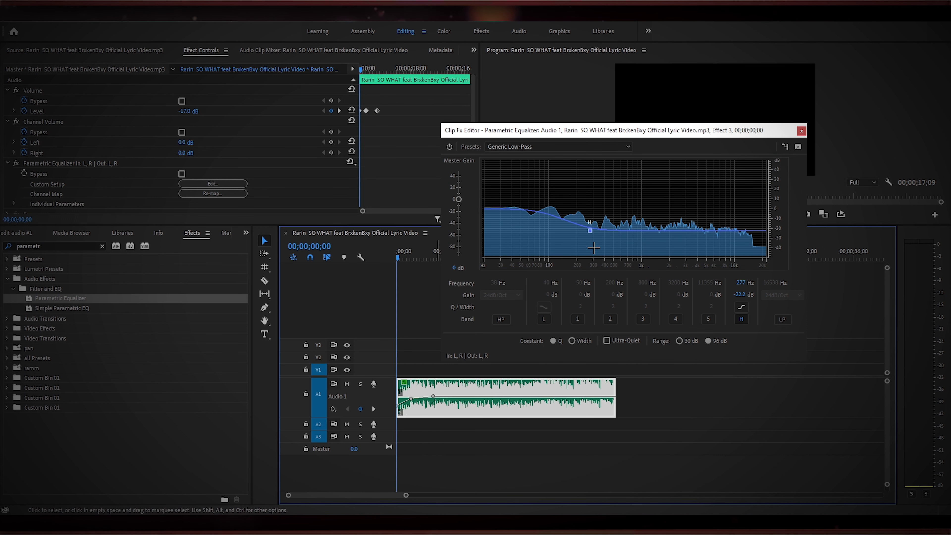
{"action": "left_click_drag", "start_coordinate": [590, 231], "coordinate": [644, 234]}
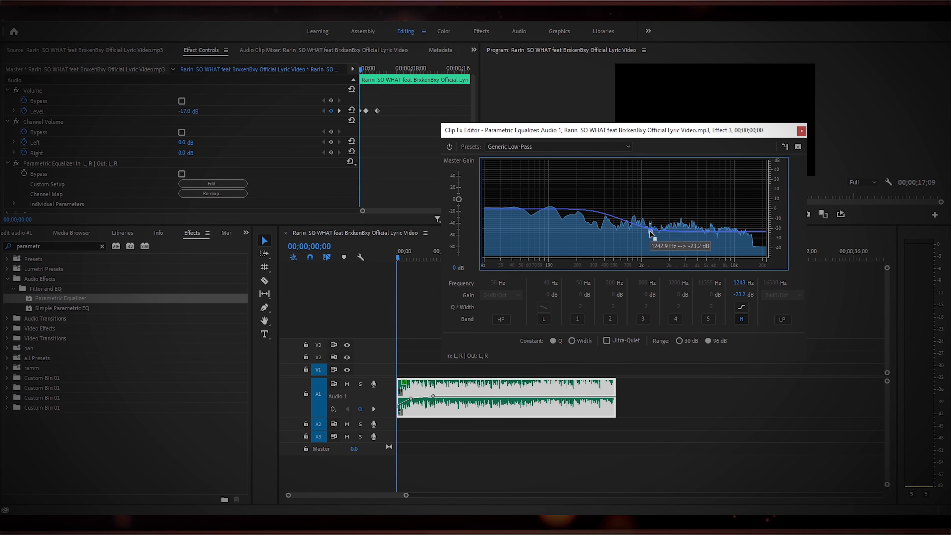
{"action": "key", "text": "space"}
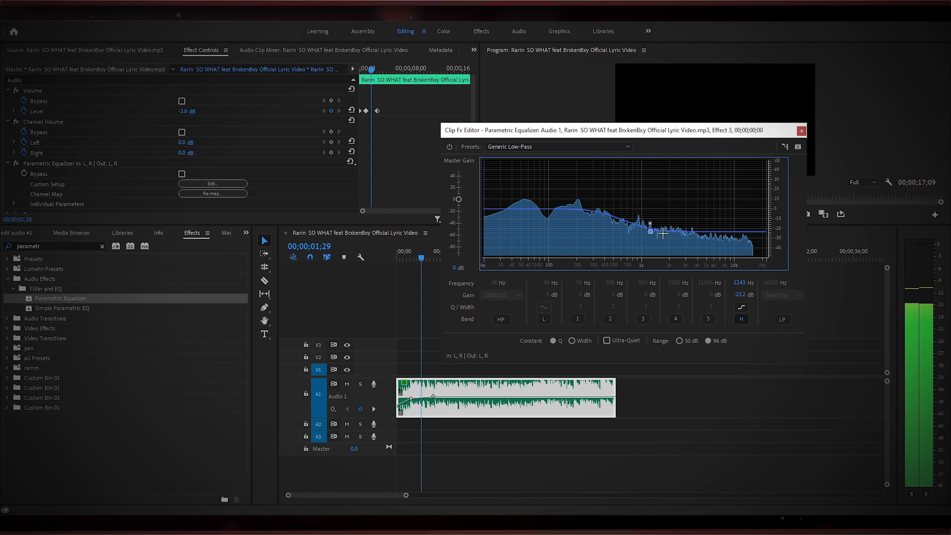
Close the equalizer editor and toggle the Parametric Equalizer effect off while playing from the start to compare.
{"action": "left_click", "coordinate": [798, 131]}
{"action": "left_click_drag", "start_coordinate": [445, 258], "coordinate": [398, 286]}
{"action": "key", "text": "space"}
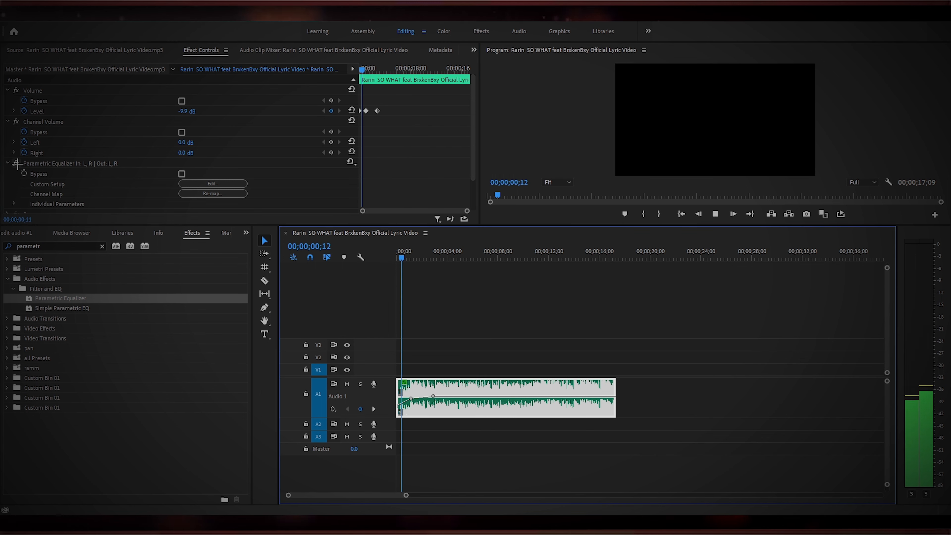
{"action": "left_click", "coordinate": [15, 163]}
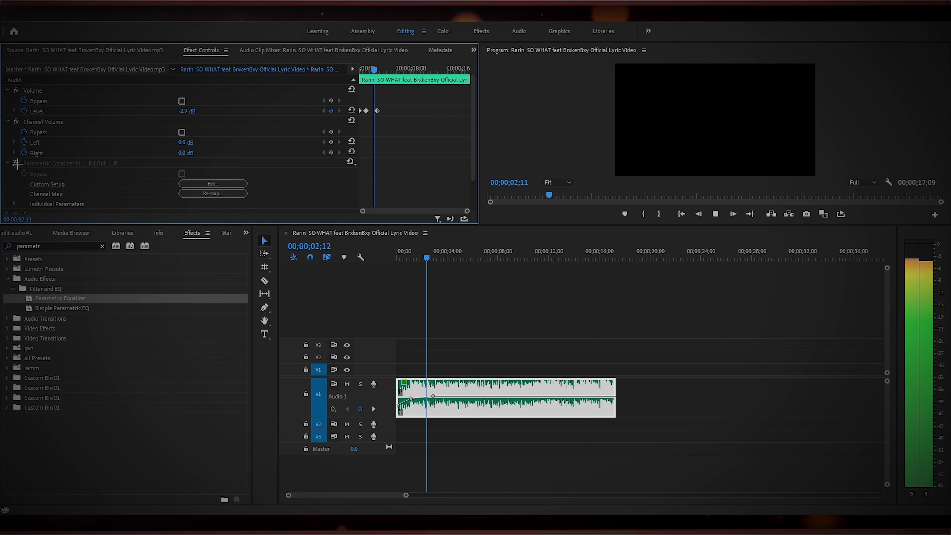
Toggle the Parametric Equalizer on and off repeatedly during playback, restarting from the start, to compare the muffled and clean sound.
{"action": "left_click", "coordinate": [15, 163]}
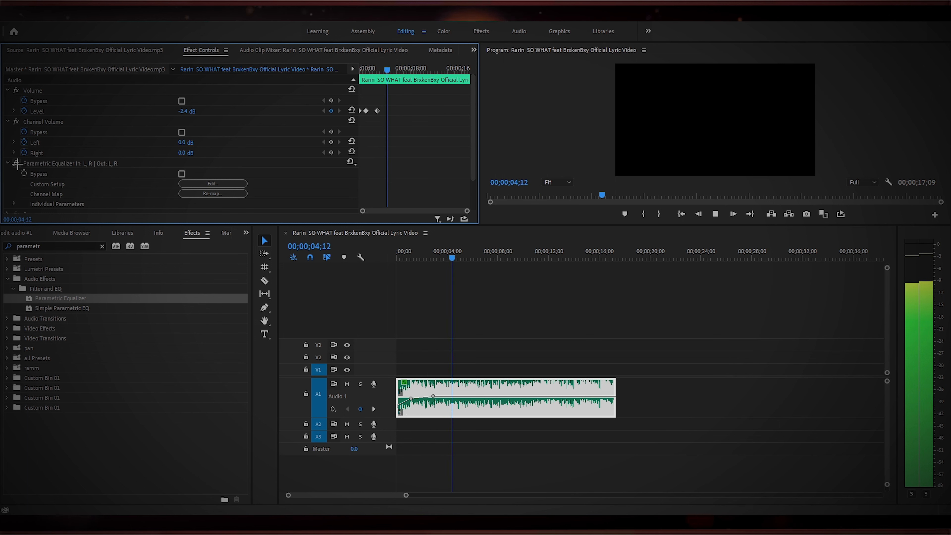
{"action": "left_click", "coordinate": [16, 163]}
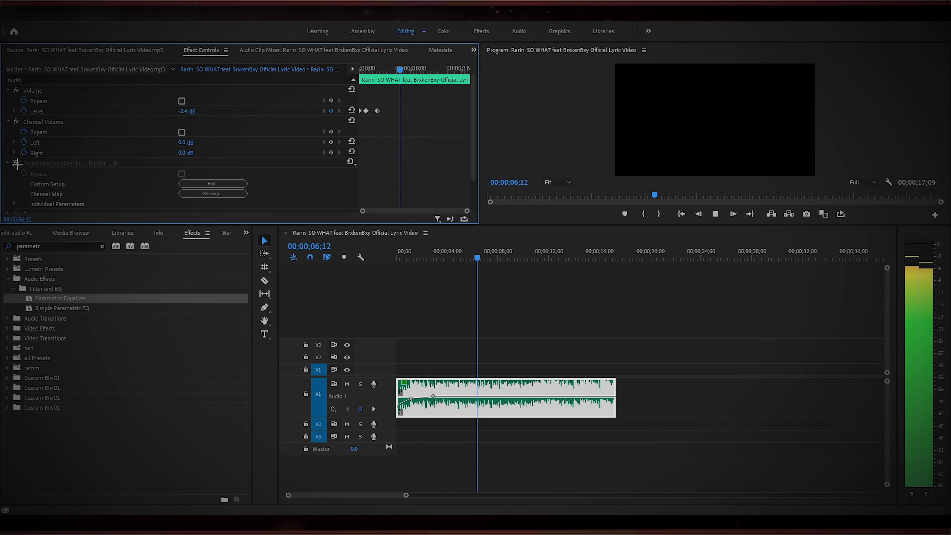
{"action": "left_click", "coordinate": [15, 163]}
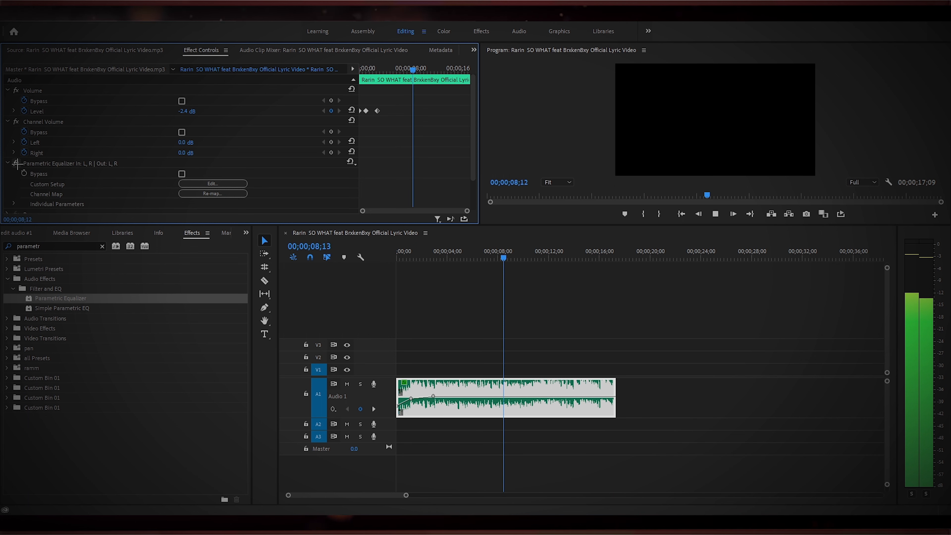
{"action": "left_click", "coordinate": [16, 163]}
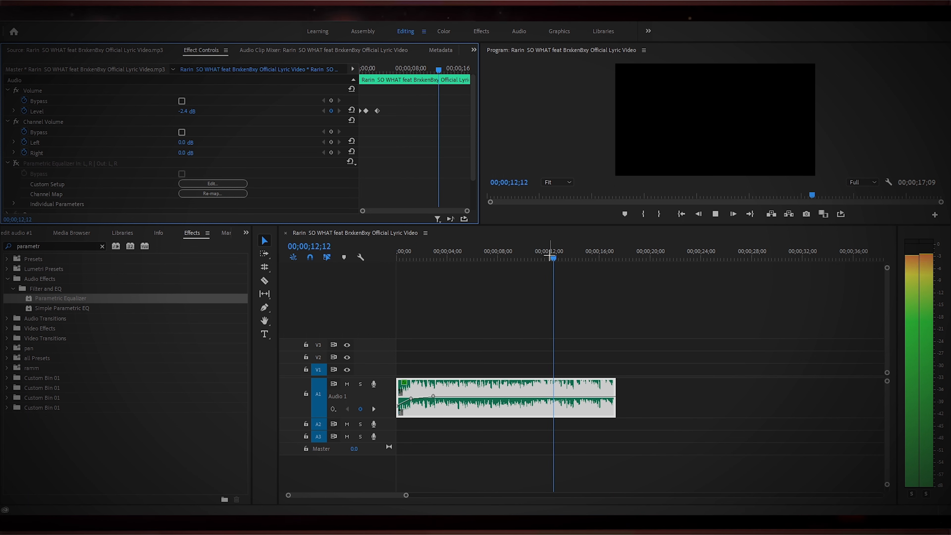
{"action": "left_click_drag", "start_coordinate": [559, 250], "coordinate": [342, 276]}
{"action": "left_click", "coordinate": [16, 163]}
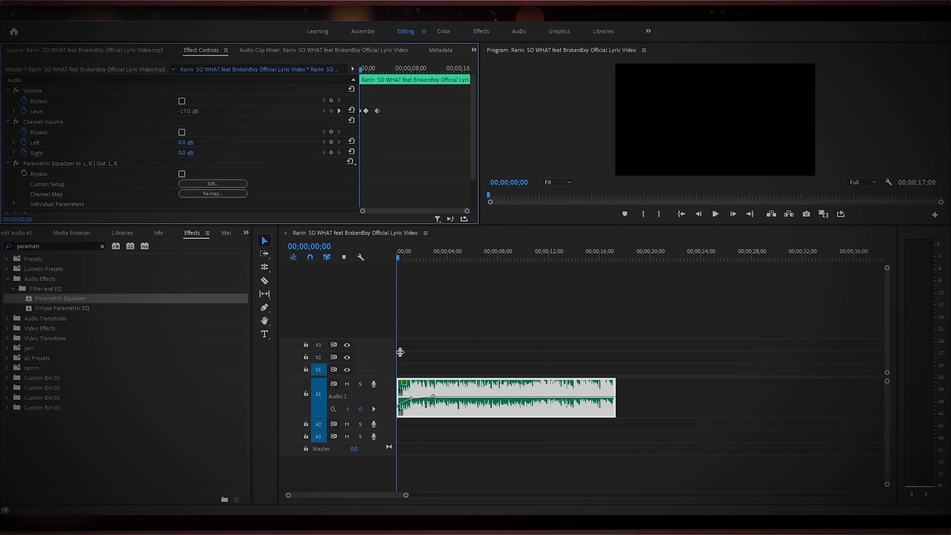
Scrub through the clip and zoom the timeline to locate the beat drop near 00;00;11;12.
{"action": "left_click", "coordinate": [451, 425]}
{"action": "left_click", "coordinate": [497, 414]}
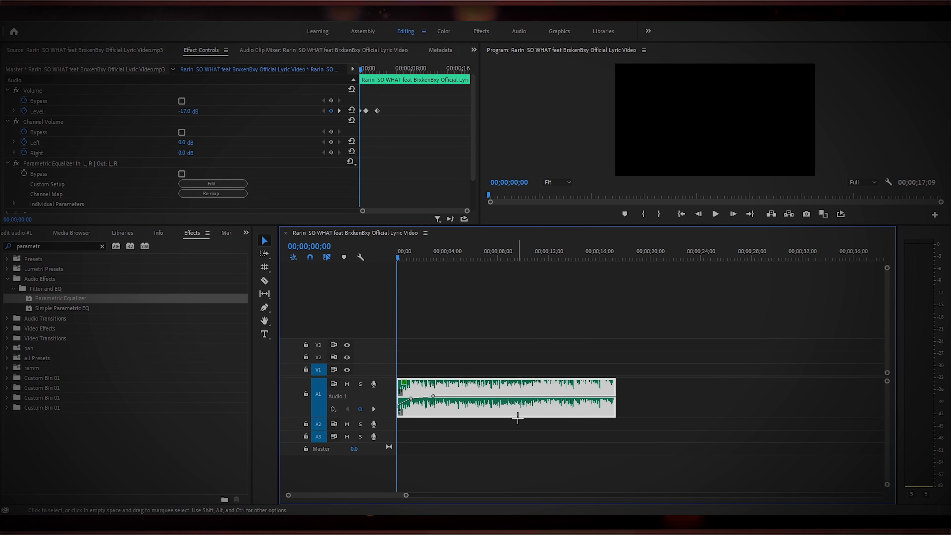
{"action": "left_click_drag", "start_coordinate": [415, 271], "coordinate": [538, 259]}
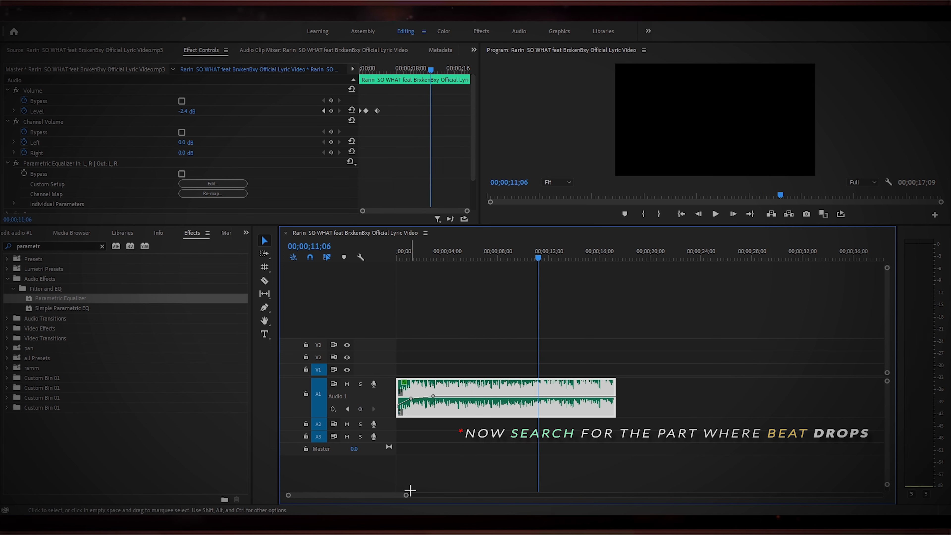
{"action": "left_click_drag", "start_coordinate": [406, 495], "coordinate": [372, 494]}
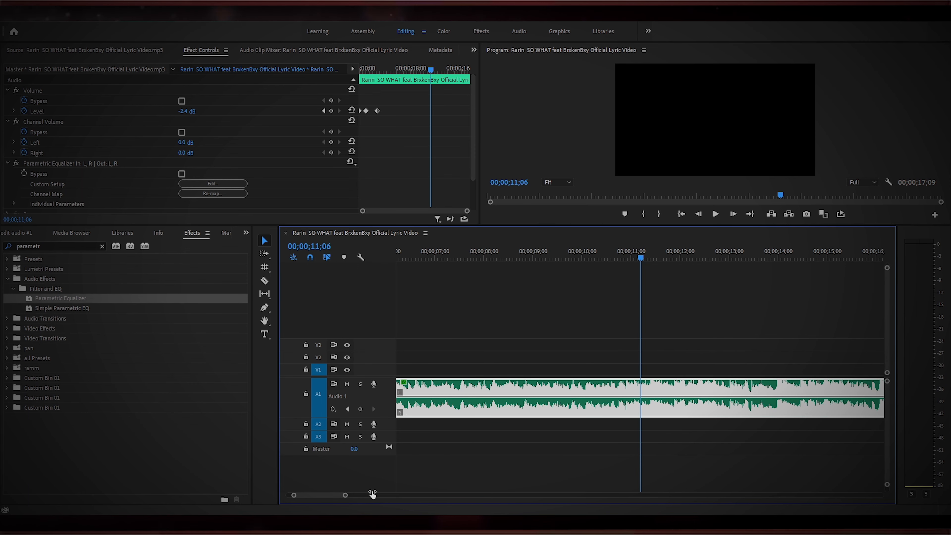
{"action": "mouse_move", "coordinate": [635, 258]}
{"action": "left_mouse_down"}
{"action": "mouse_move", "coordinate": [675, 258]}
{"action": "mouse_move", "coordinate": [647, 259]}
{"action": "left_mouse_up"}
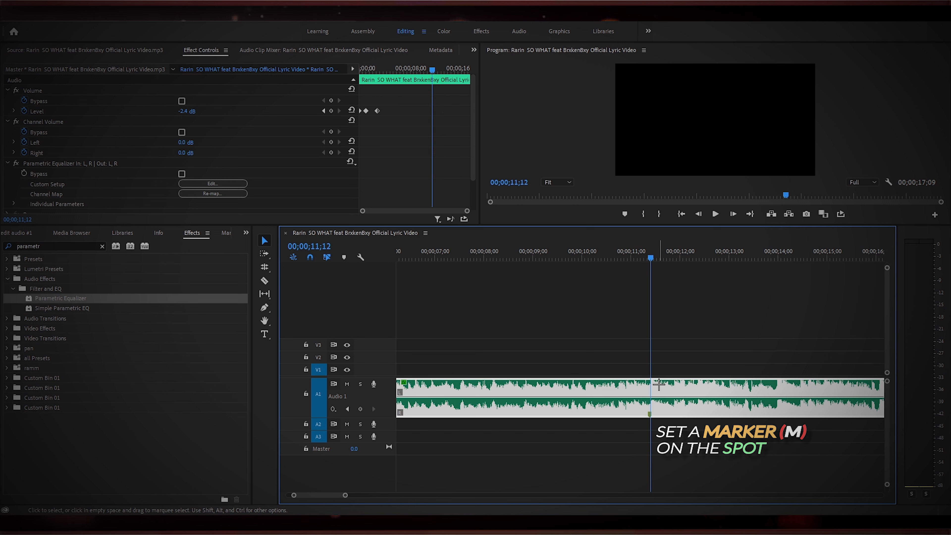
Duplicate the audio clip onto track A2 beneath the original.
{"action": "left_click", "coordinate": [584, 446]}
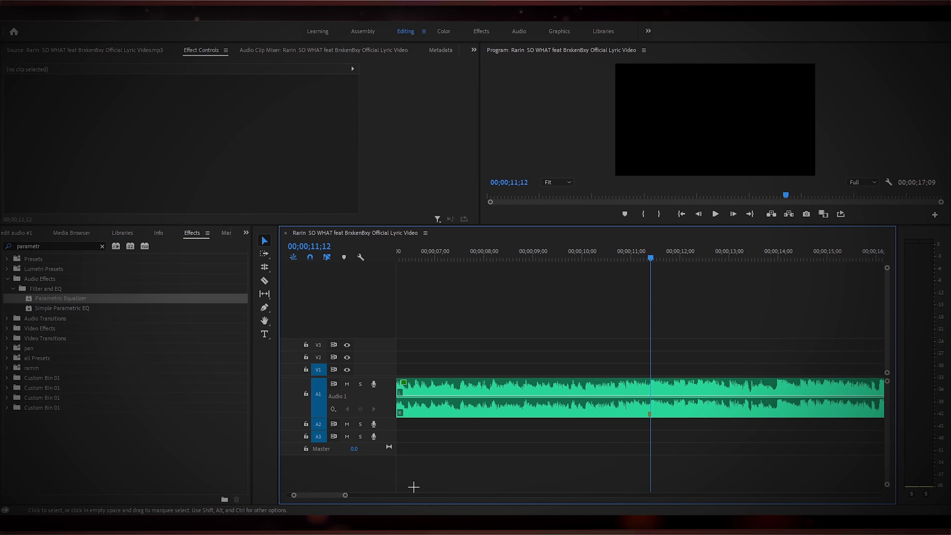
{"action": "left_click_drag", "start_coordinate": [344, 496], "coordinate": [399, 496]}
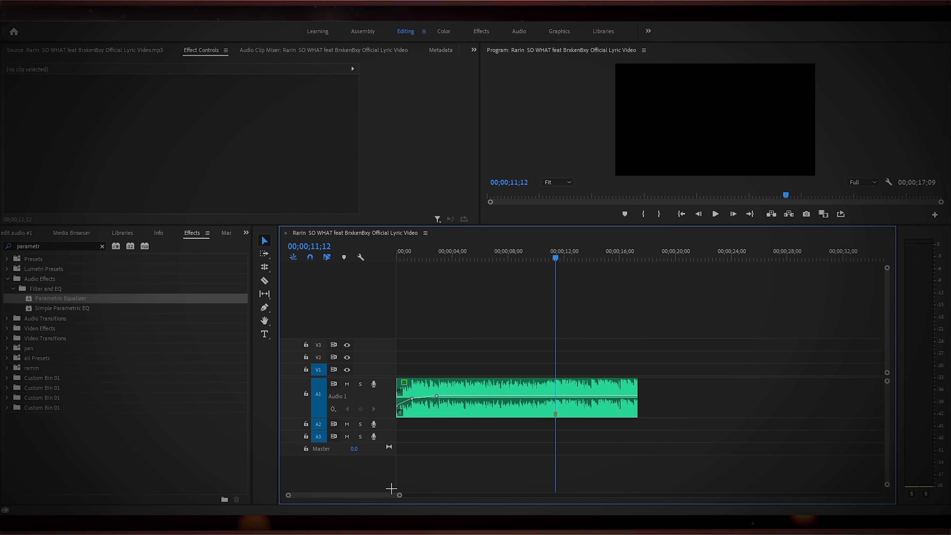
{"action": "left_click_drag", "start_coordinate": [529, 416], "coordinate": [528, 430]}
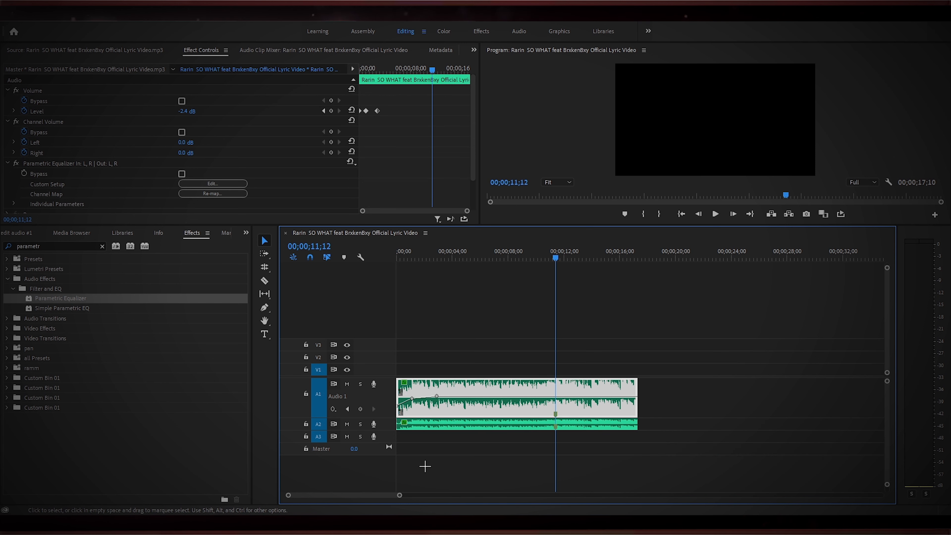
Remove the Parametric Equalizer effect from the duplicate clip on track A2.
{"action": "left_click", "coordinate": [438, 424]}
{"action": "left_click", "coordinate": [107, 163]}
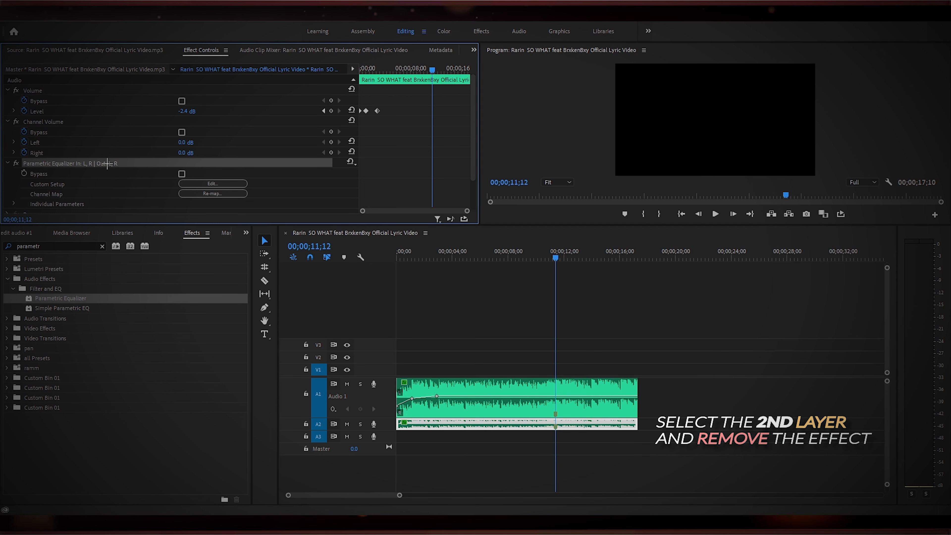
{"action": "key", "text": "Delete"}
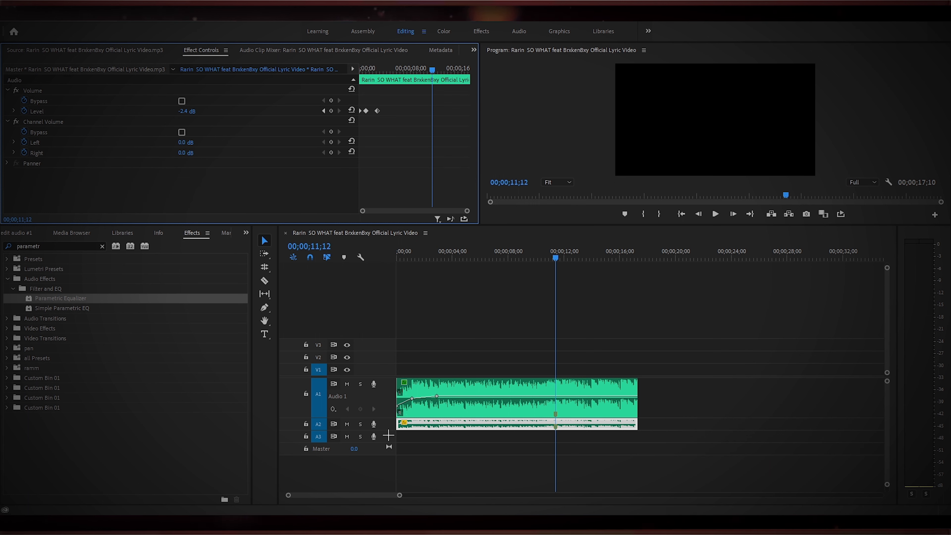
Expand track A2 and delete the fade-in volume keyframes from the duplicate clip.
{"action": "left_click_drag", "start_coordinate": [388, 434], "coordinate": [389, 459]}
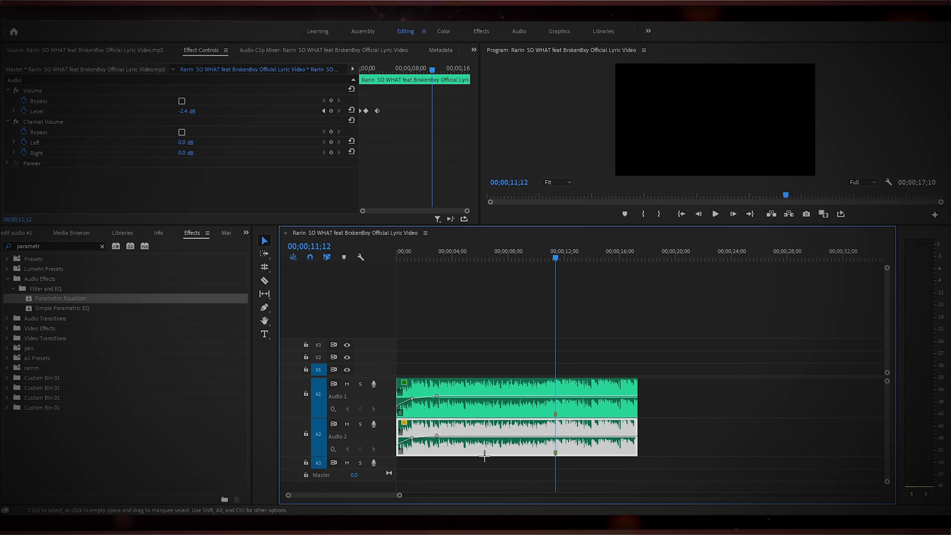
{"action": "left_click", "coordinate": [436, 436]}
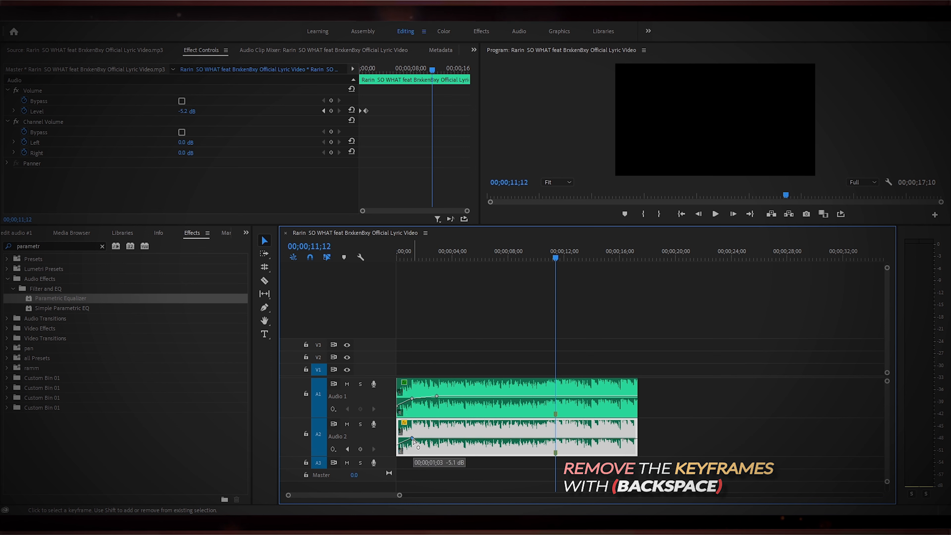
{"action": "key", "text": "BackSpace"}
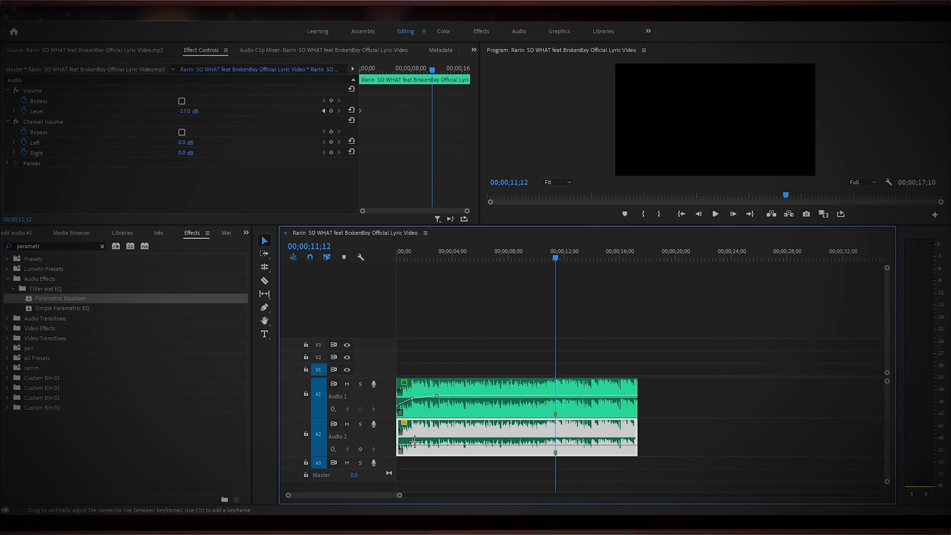
Add two volume keyframes on the A2 clip at the beat drop, pulling the volume down before them so it rises at the drop.
{"action": "left_click_drag", "start_coordinate": [399, 497], "coordinate": [380, 497]}
{"action": "left_click", "coordinate": [554, 473]}
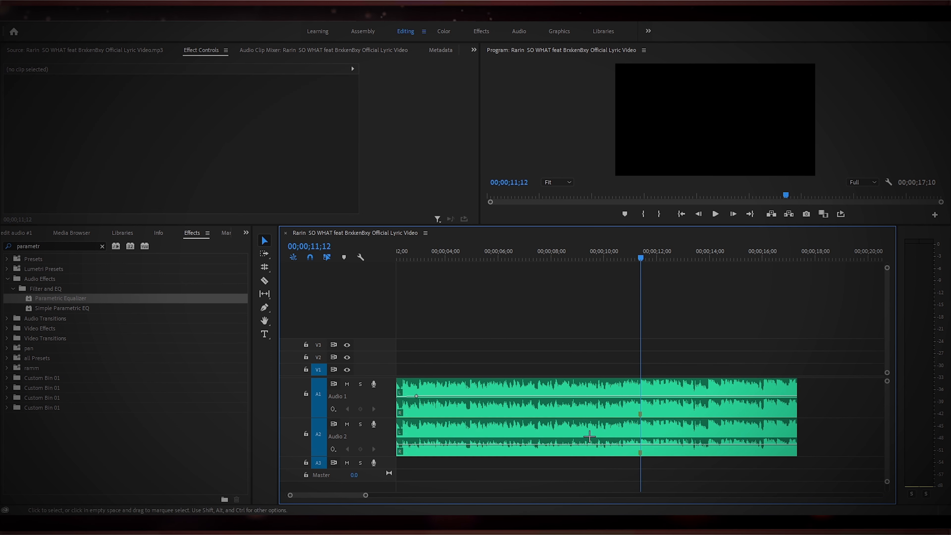
{"action": "left_click", "coordinate": [643, 445], "text": "ctrl"}
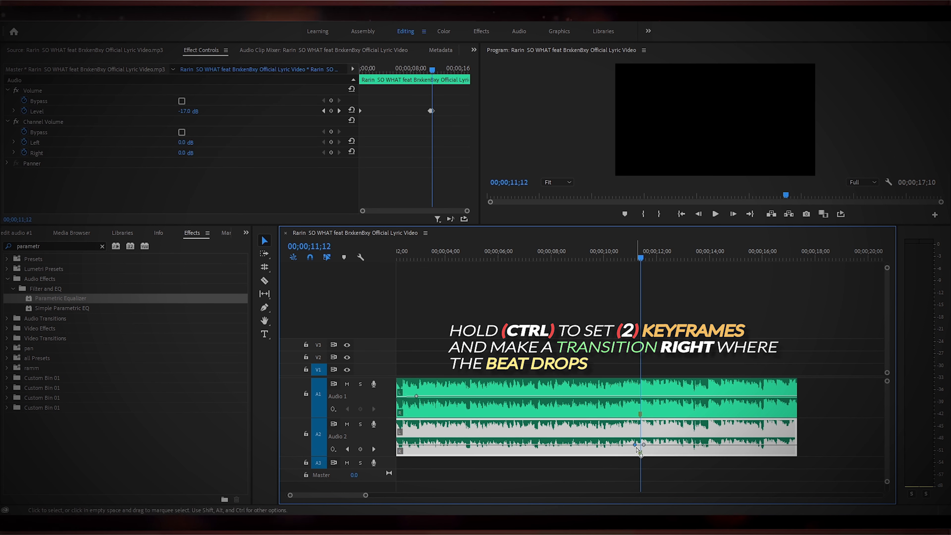
{"action": "left_click_drag", "start_coordinate": [633, 445], "coordinate": [624, 452]}
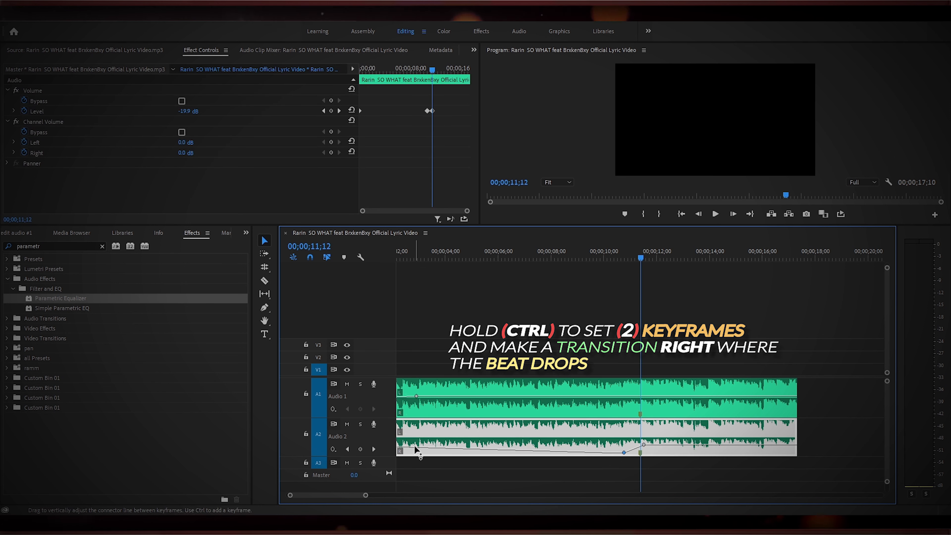
{"action": "left_click_drag", "start_coordinate": [415, 447], "coordinate": [383, 453]}
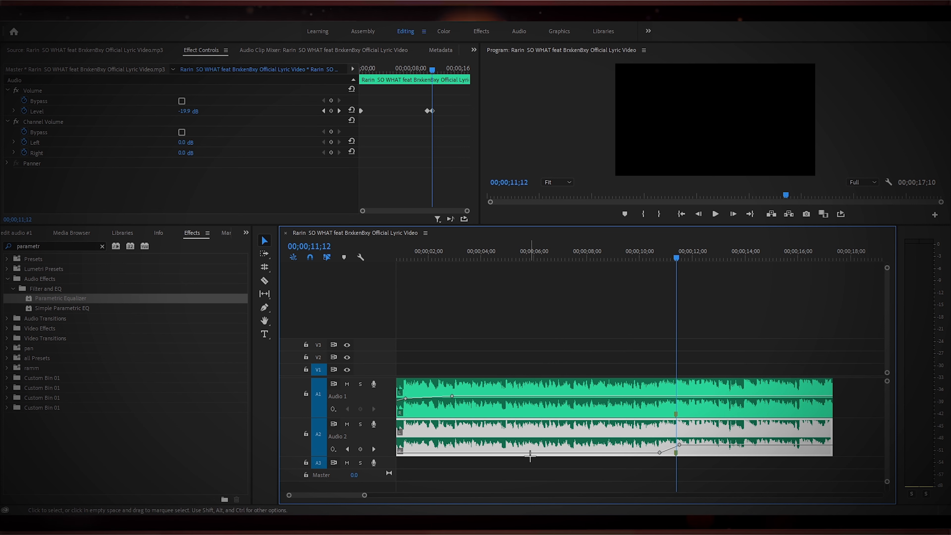
{"action": "left_click_drag", "start_coordinate": [365, 495], "coordinate": [379, 495]}
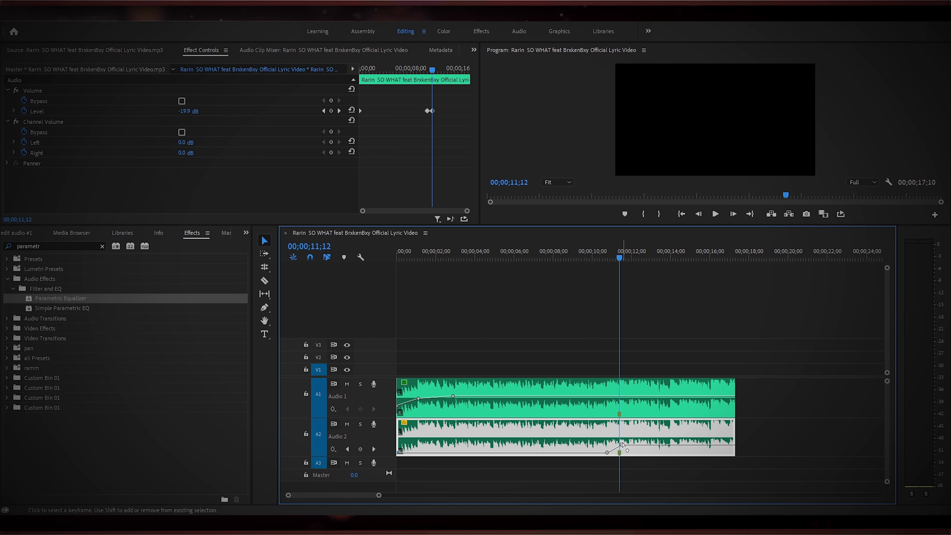
{"action": "left_click_drag", "start_coordinate": [631, 446], "coordinate": [631, 444]}
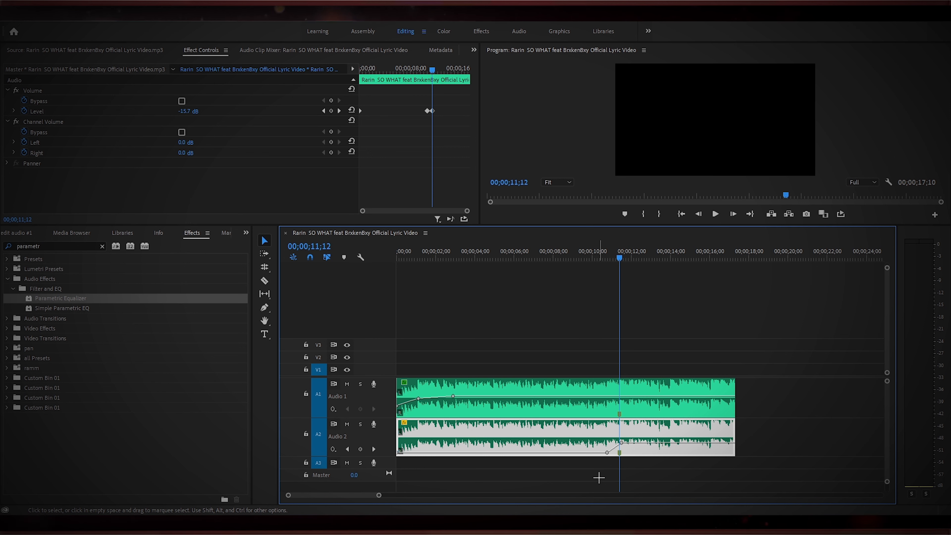
Add volume keyframes on the A1 clip at the beat drop so its audio fades out completely, and preview the result.
{"action": "left_click", "coordinate": [609, 258]}
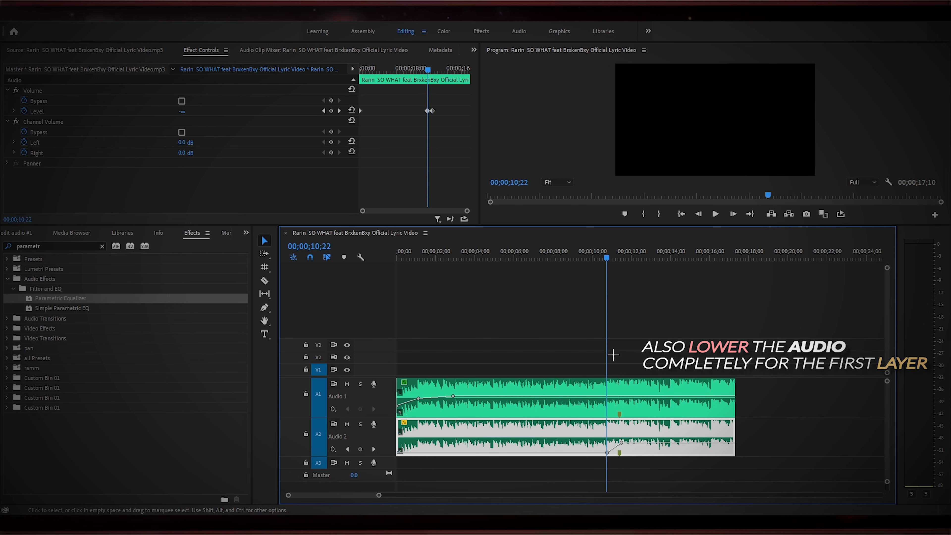
{"action": "left_click", "coordinate": [611, 396], "text": "ctrl"}
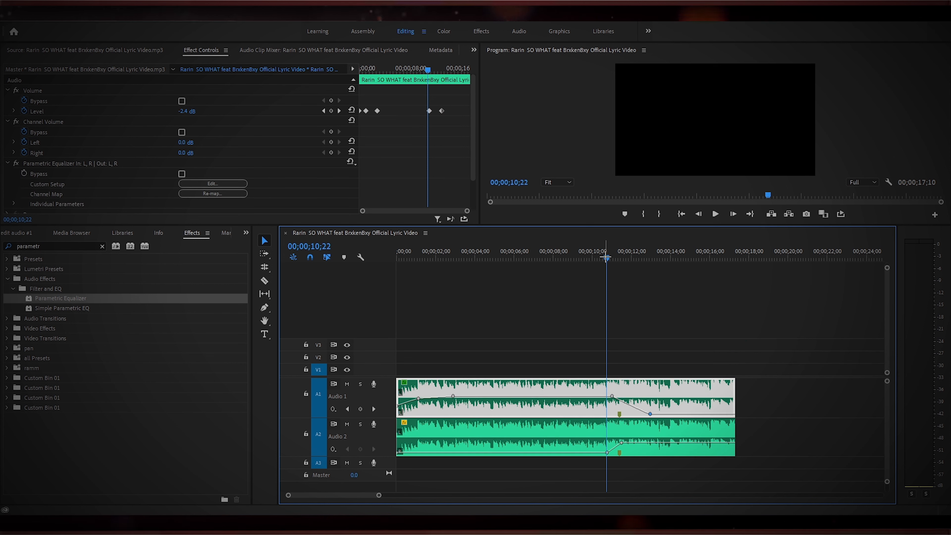
{"action": "left_click_drag", "start_coordinate": [605, 257], "coordinate": [531, 265]}
{"action": "key", "text": "space"}
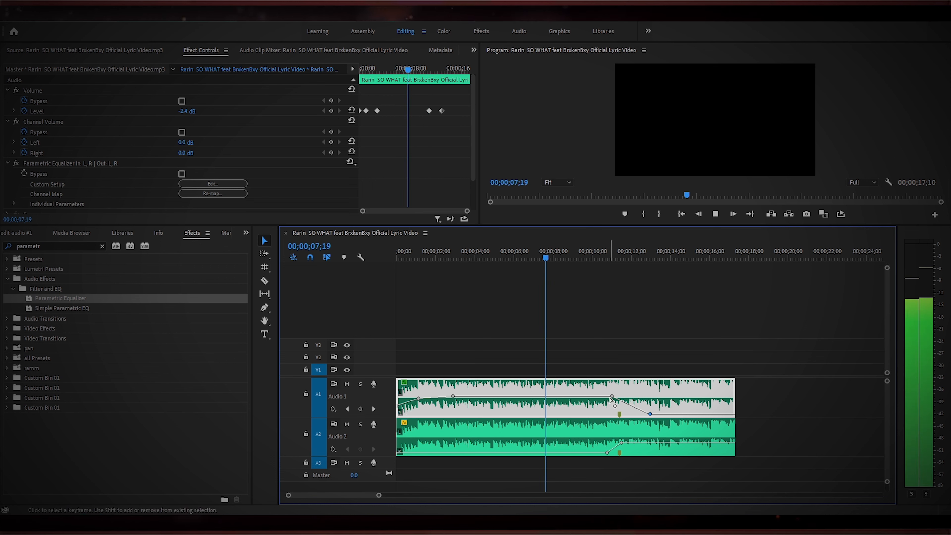
Nudge the A2 clip's rising volume keyframe up slightly and preview the transition.
{"action": "left_click_drag", "start_coordinate": [631, 443], "coordinate": [631, 440]}
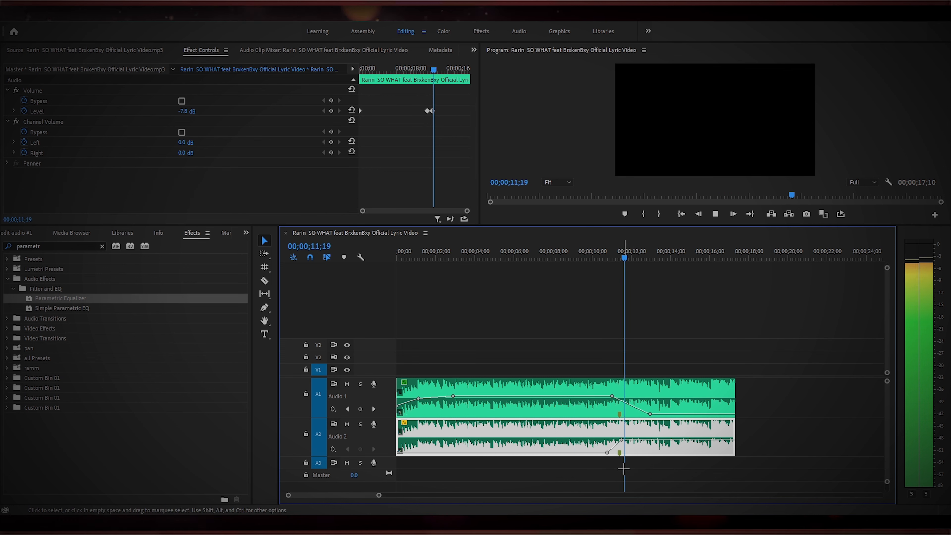
{"action": "left_click_drag", "start_coordinate": [649, 258], "coordinate": [594, 259]}
{"action": "key", "text": "space"}
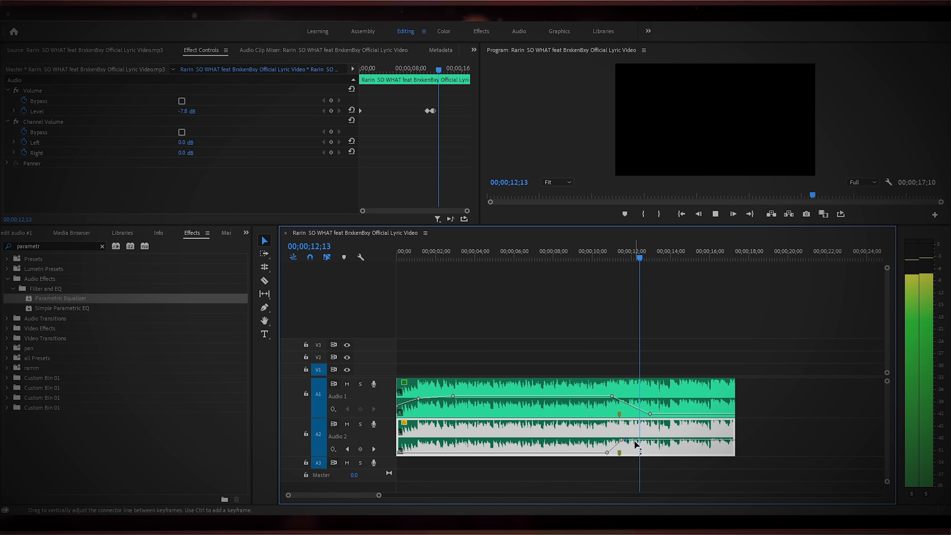
{"action": "key", "text": "space"}
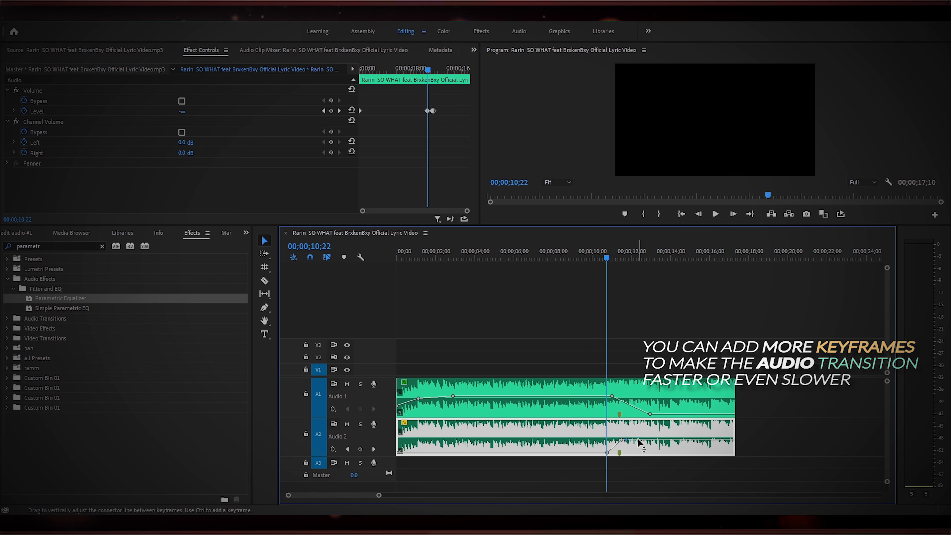
{"action": "key", "text": "space"}
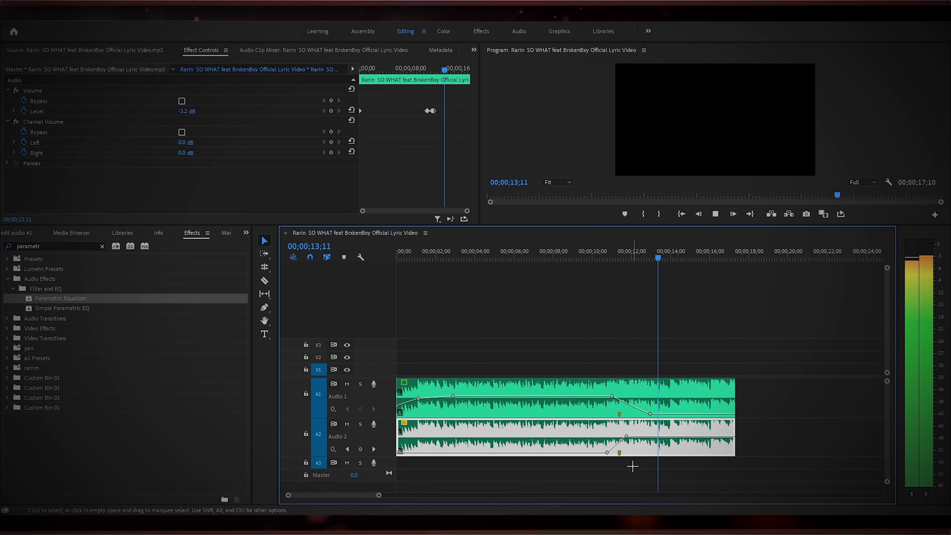
{"action": "key", "text": "Home"}
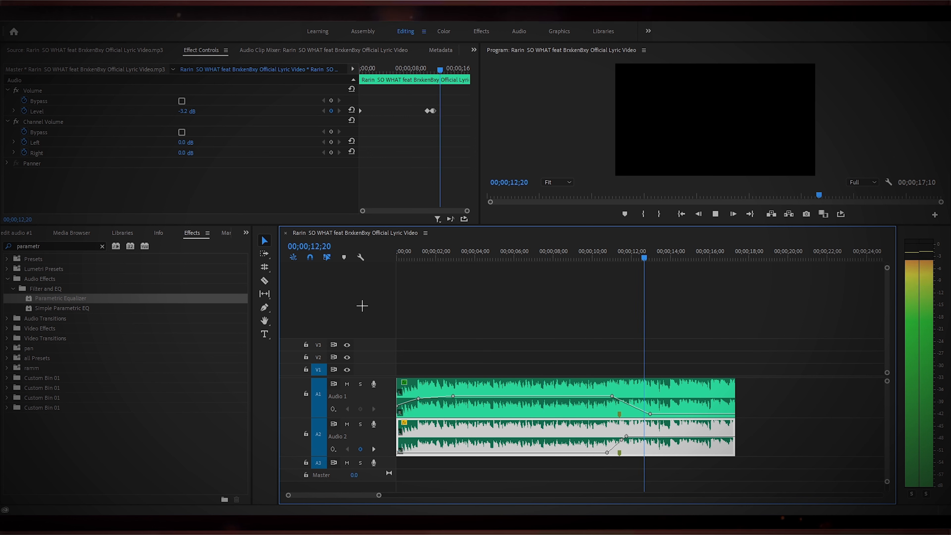
Zoom in on the beat drop and replay the transition around it.
{"action": "left_click", "coordinate": [677, 252]}
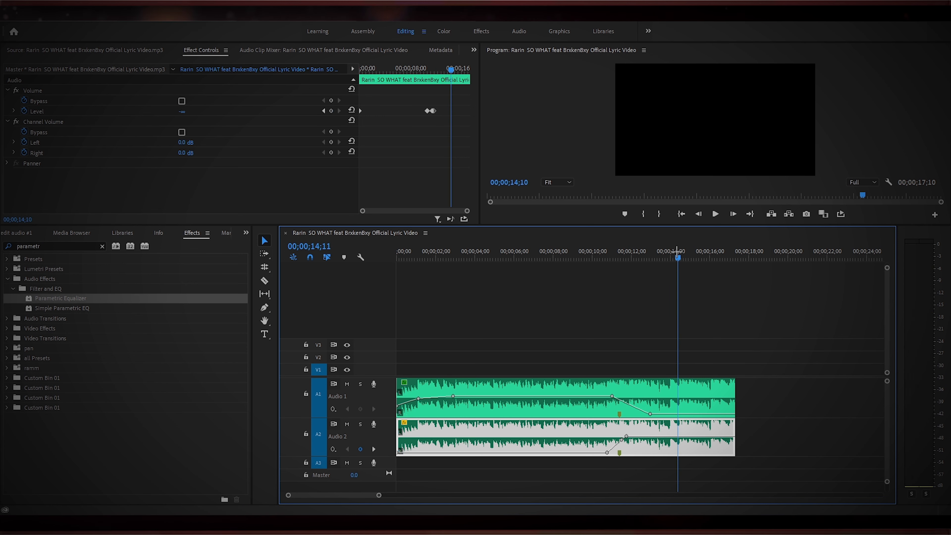
{"action": "left_click_drag", "start_coordinate": [677, 252], "coordinate": [612, 252]}
{"action": "left_click_drag", "start_coordinate": [380, 497], "coordinate": [364, 498]}
{"action": "left_click", "coordinate": [623, 258]}
{"action": "key", "text": "space"}
{"action": "key", "text": "space"}
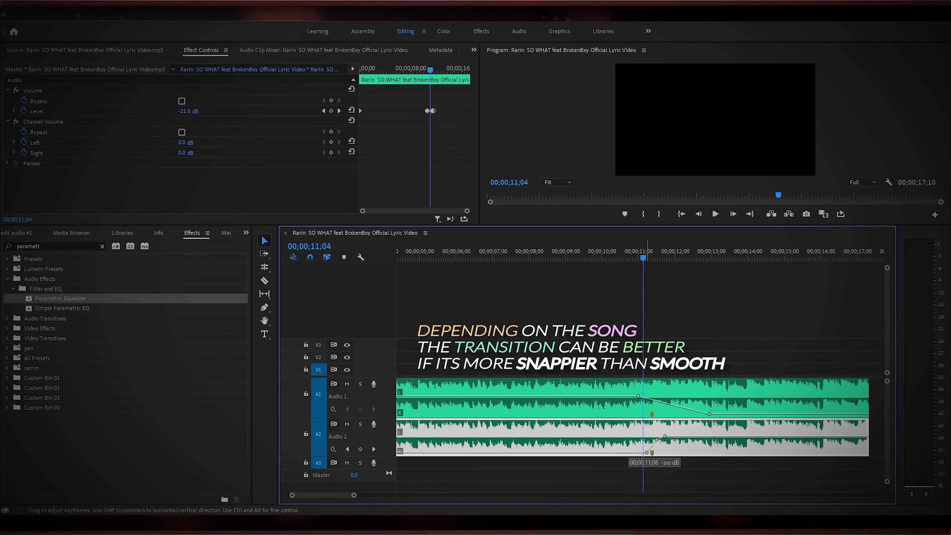
Add a minimum-volume keyframe on the A2 clip right at the beat drop for a snappier rise, and preview it.
{"action": "left_click", "coordinate": [646, 453]}
{"action": "key", "text": "space"}
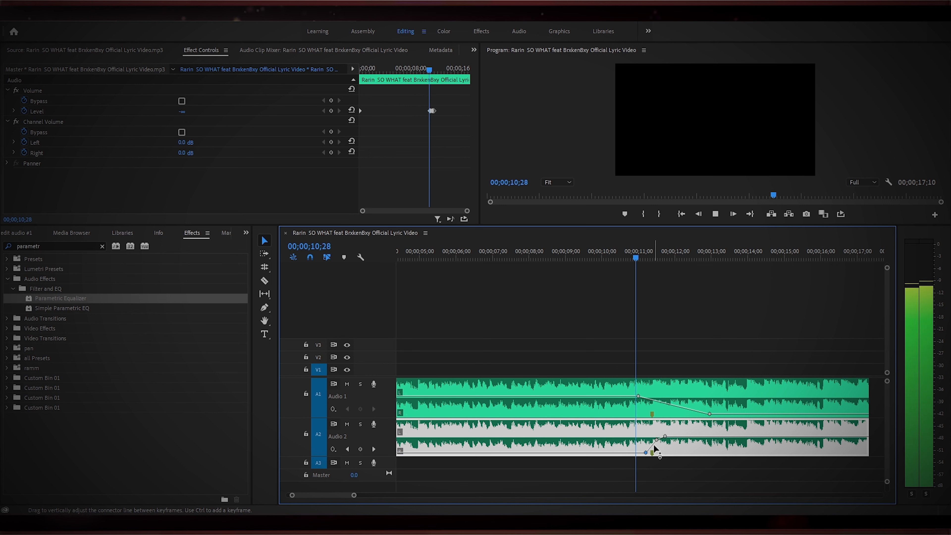
{"action": "key", "text": "space"}
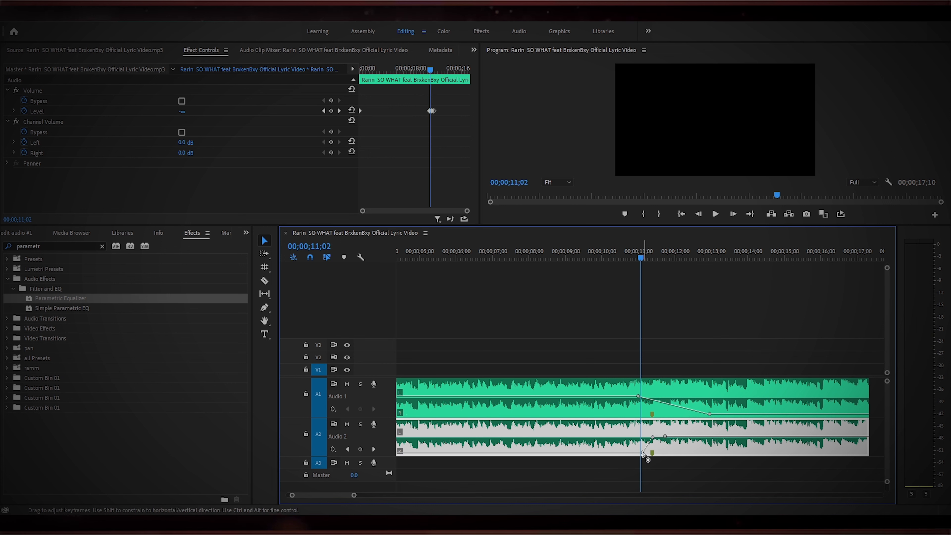
Play back the edit from the start to review the fade and the transition at the beat drop.
{"action": "key", "text": "space"}
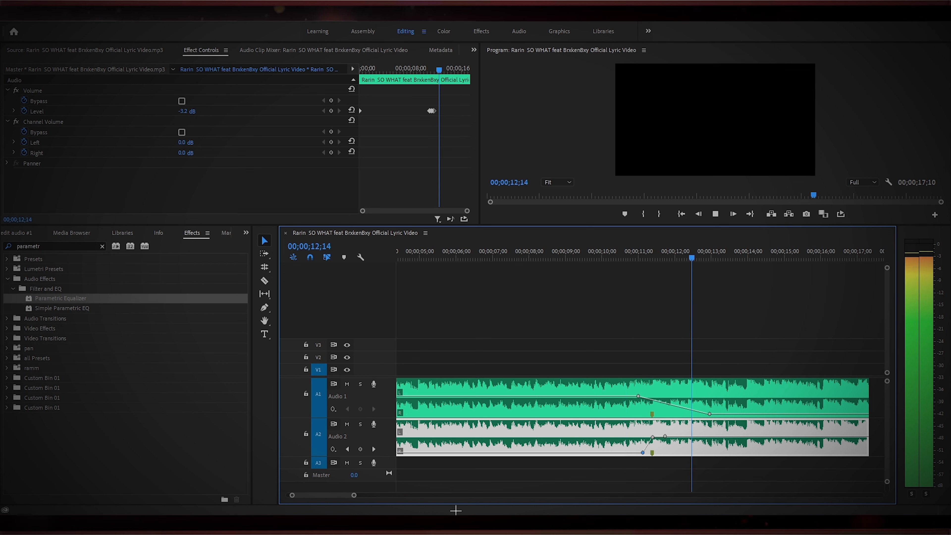
{"action": "left_click_drag", "start_coordinate": [354, 495], "coordinate": [373, 495]}
{"action": "left_click", "coordinate": [590, 260]}
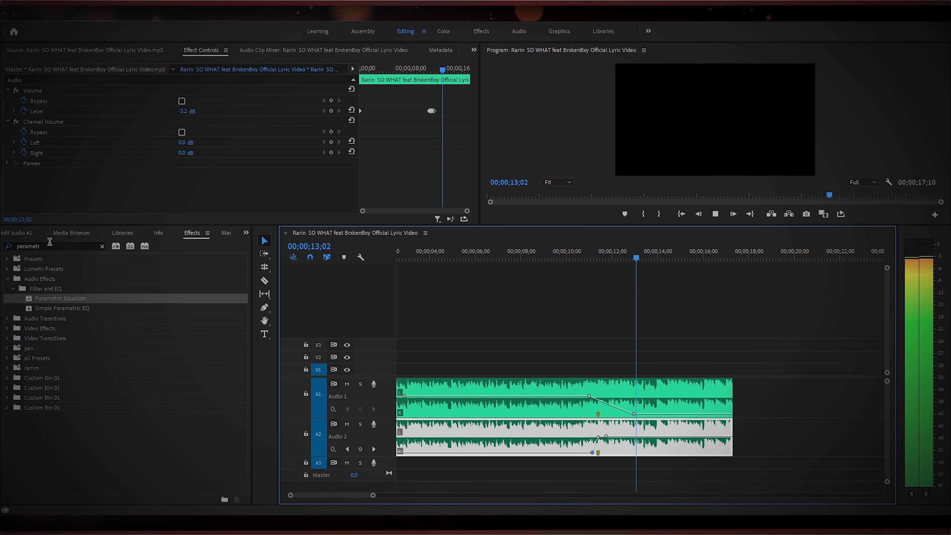
{"action": "left_click", "coordinate": [29, 233]}
{"action": "left_click_drag", "start_coordinate": [663, 252], "coordinate": [585, 280]}
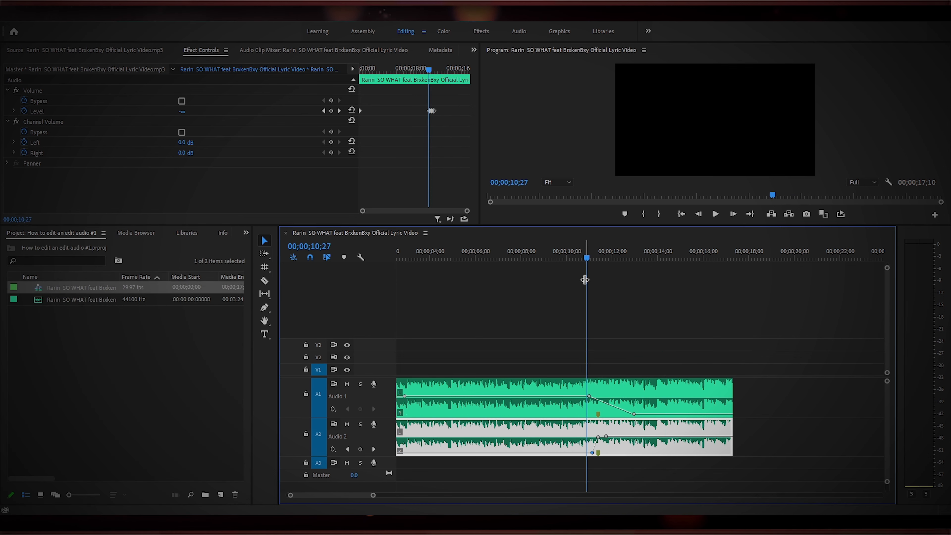
{"action": "key", "text": "space"}
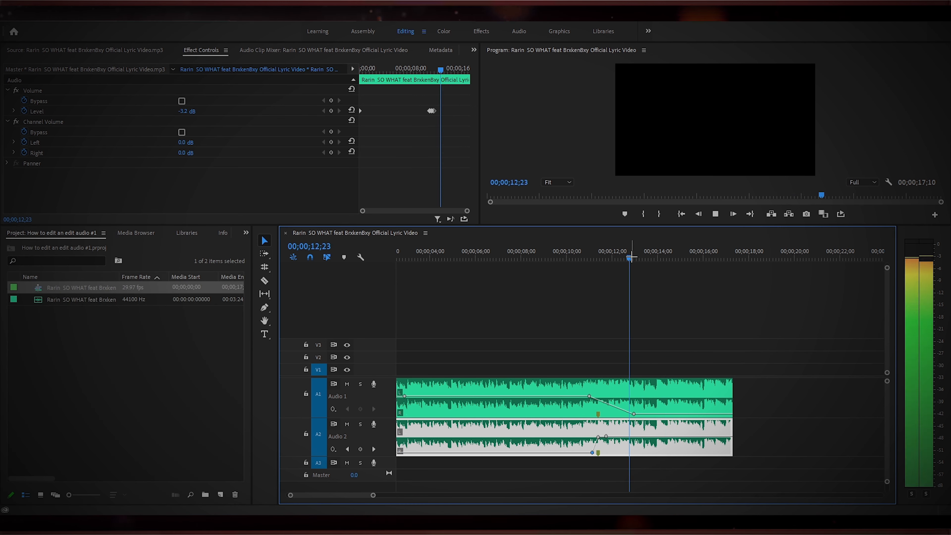
{"action": "left_click_drag", "start_coordinate": [611, 259], "coordinate": [547, 284]}
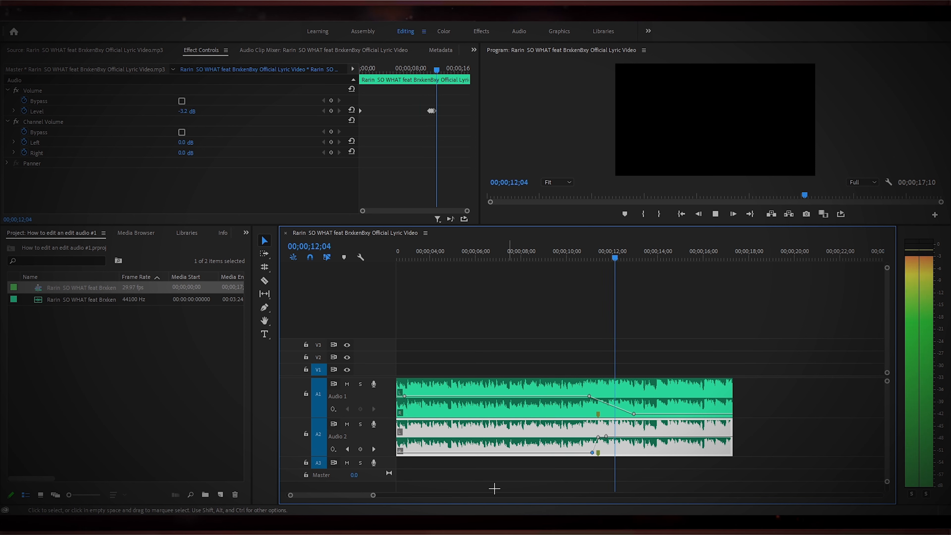
{"action": "left_click_drag", "start_coordinate": [373, 494], "coordinate": [401, 495]}
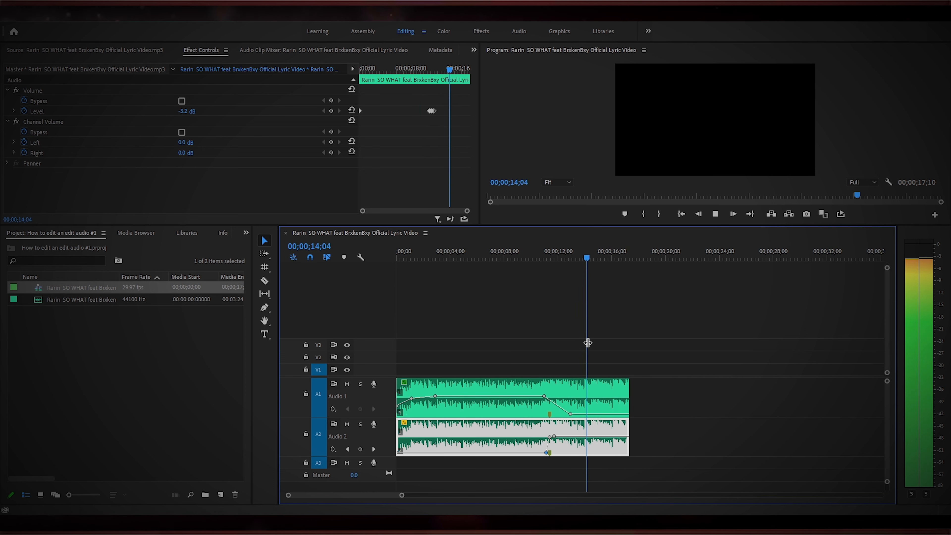
{"action": "key", "text": "space"}
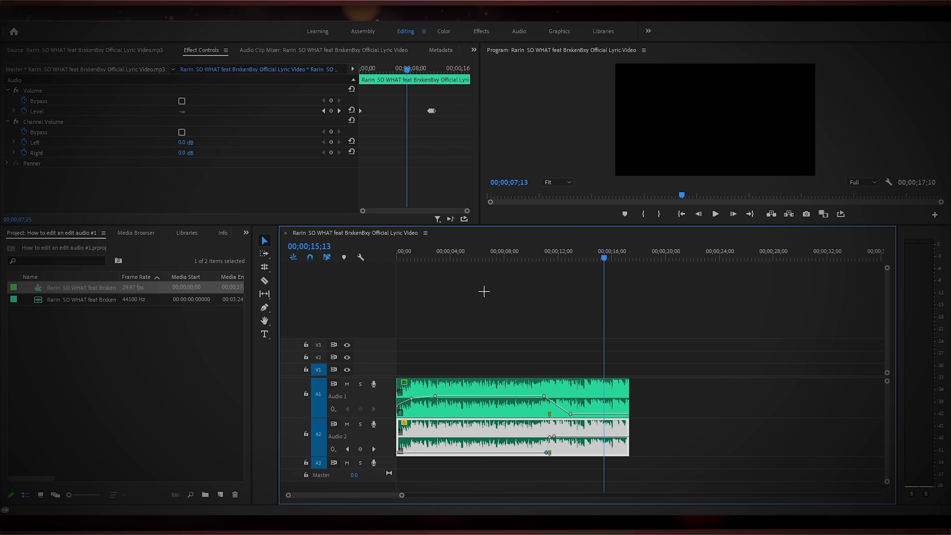
{"action": "key", "text": "Home"}
{"action": "key", "text": "space"}
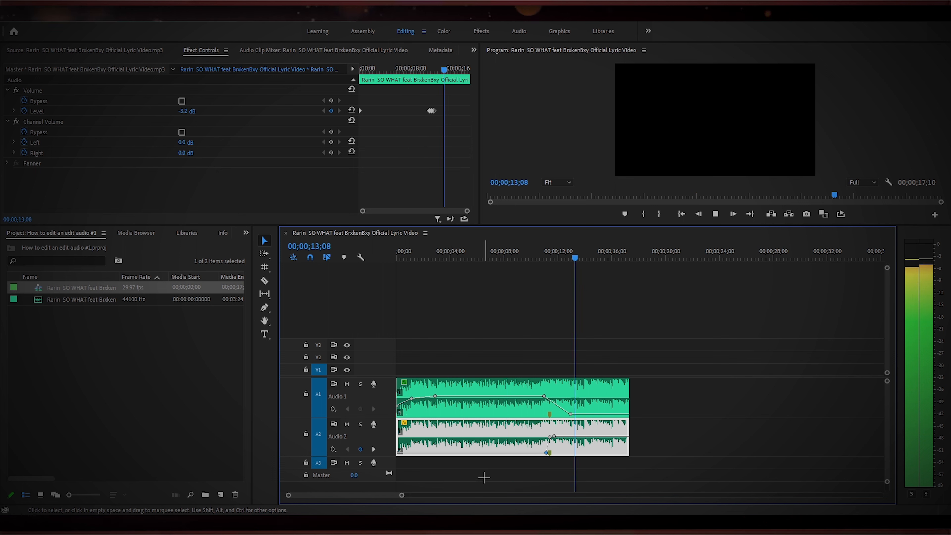
Add extra volume keyframes on the A2 clip before the beat drop to vary its sound, adjusting one slightly.
{"action": "left_click", "coordinate": [584, 254]}
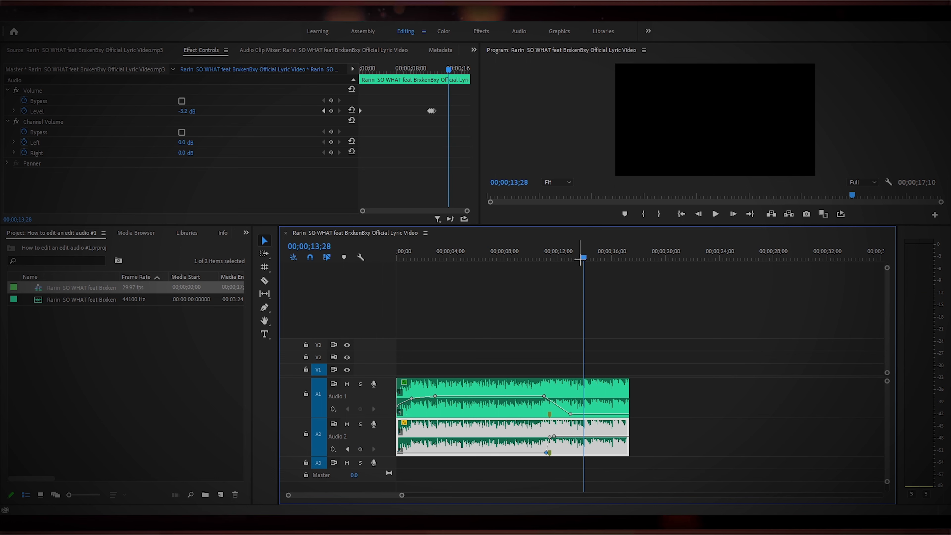
{"action": "left_click", "coordinate": [484, 259]}
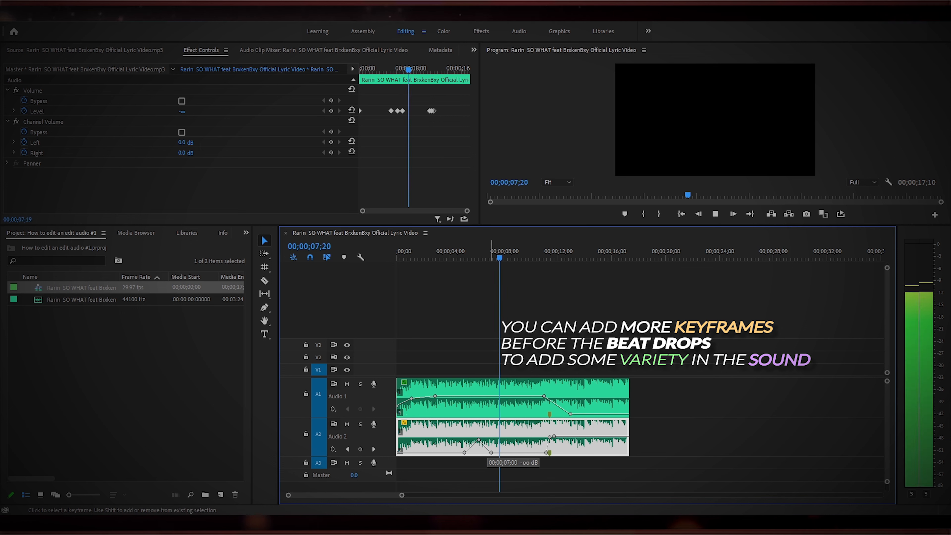
{"action": "left_click_drag", "start_coordinate": [488, 452], "coordinate": [496, 453]}
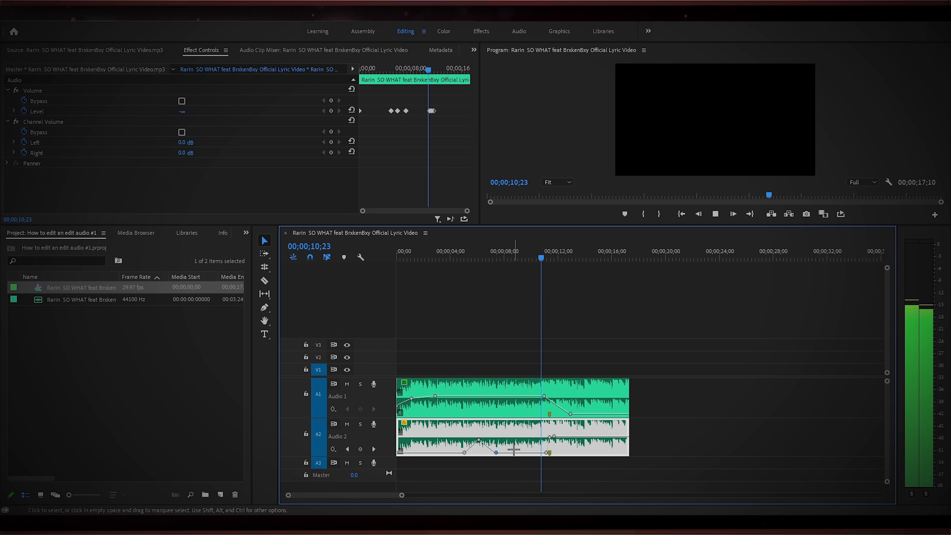
{"action": "left_click", "coordinate": [541, 465]}
{"action": "left_click_drag", "start_coordinate": [582, 255], "coordinate": [573, 254]}
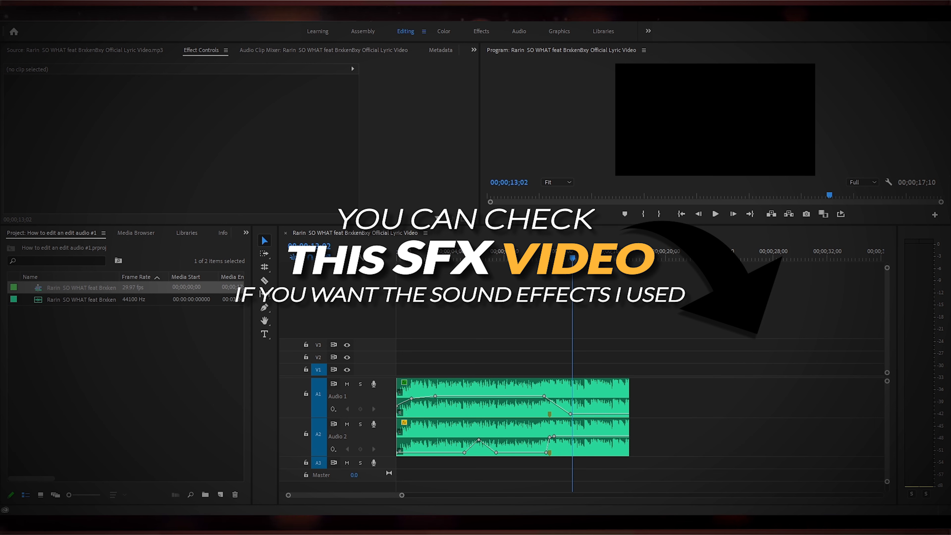
Import SFX for Audio Edits.mp4, open it in the source monitor, and mark in and out points around a woosh.
{"action": "left_click_drag", "start_coordinate": [552, 345], "coordinate": [117, 336]}
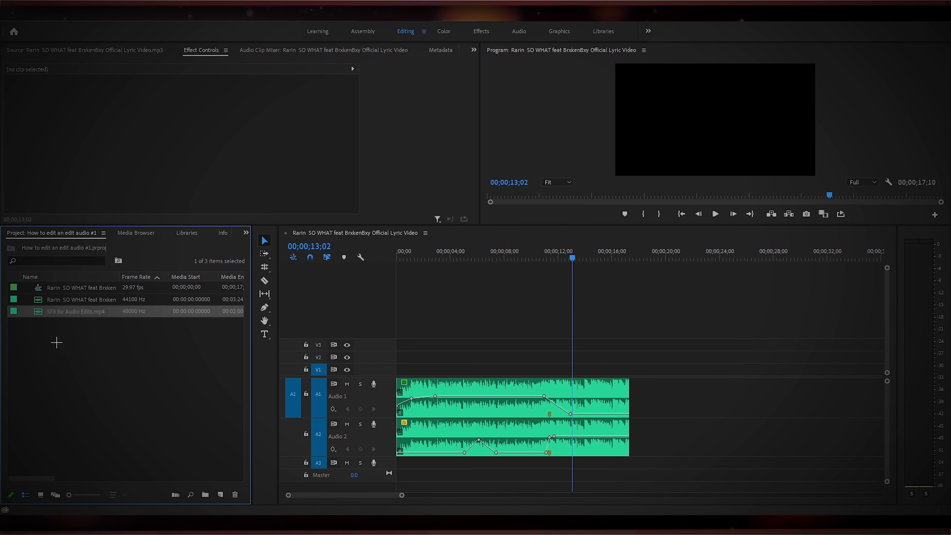
{"action": "double_click", "coordinate": [37, 312]}
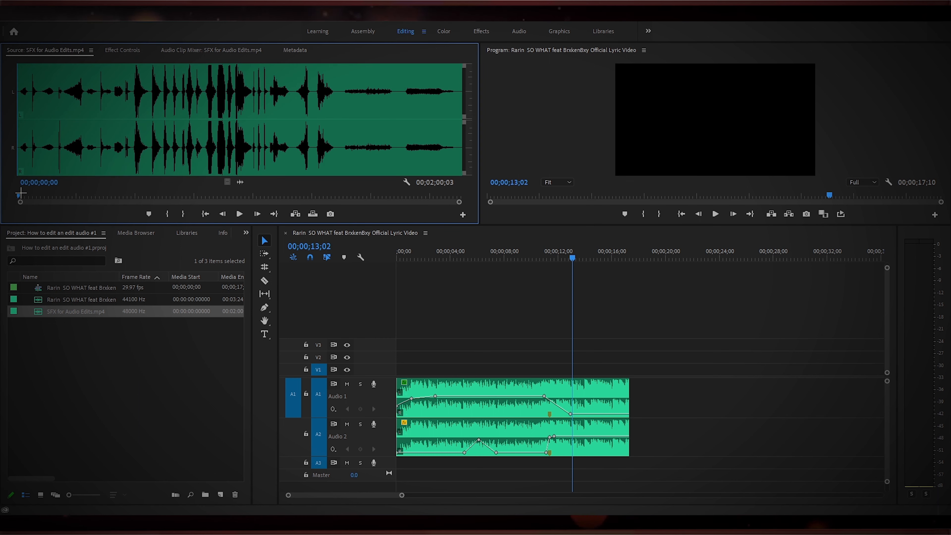
{"action": "left_click_drag", "start_coordinate": [22, 194], "coordinate": [148, 194]}
{"action": "key", "text": "i"}
{"action": "key", "text": "o"}
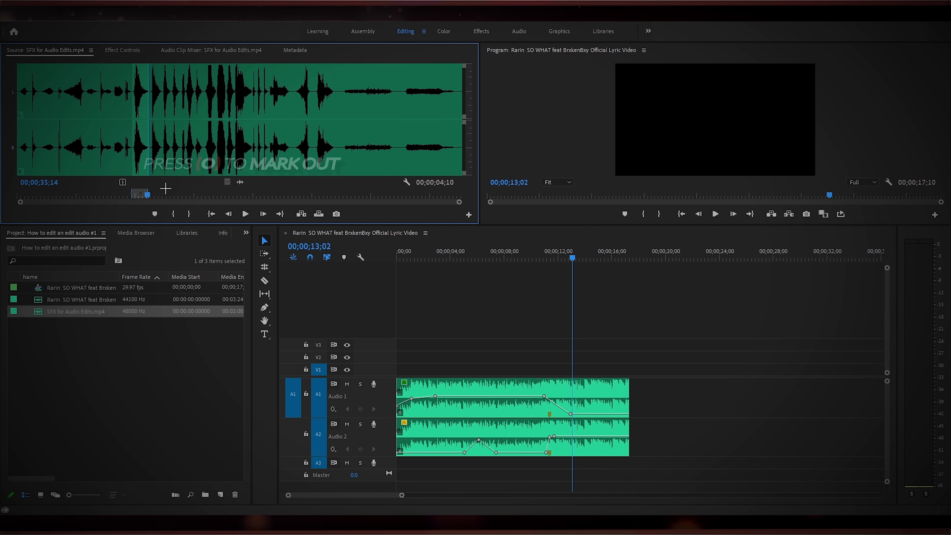
Place the marked woosh on track A3 so it leads into the beat drop, and preview it.
{"action": "left_click_drag", "start_coordinate": [239, 182], "coordinate": [533, 464]}
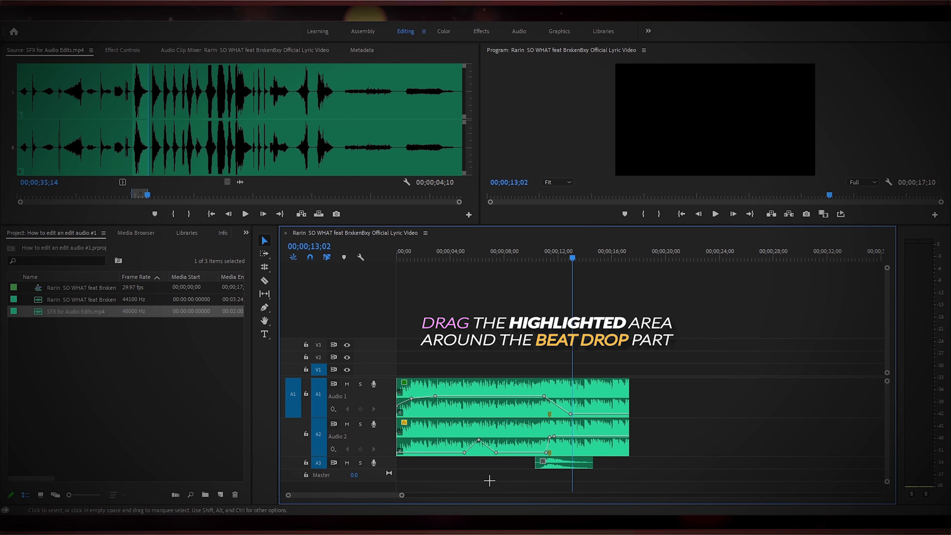
{"action": "left_click_drag", "start_coordinate": [385, 469], "coordinate": [371, 495]}
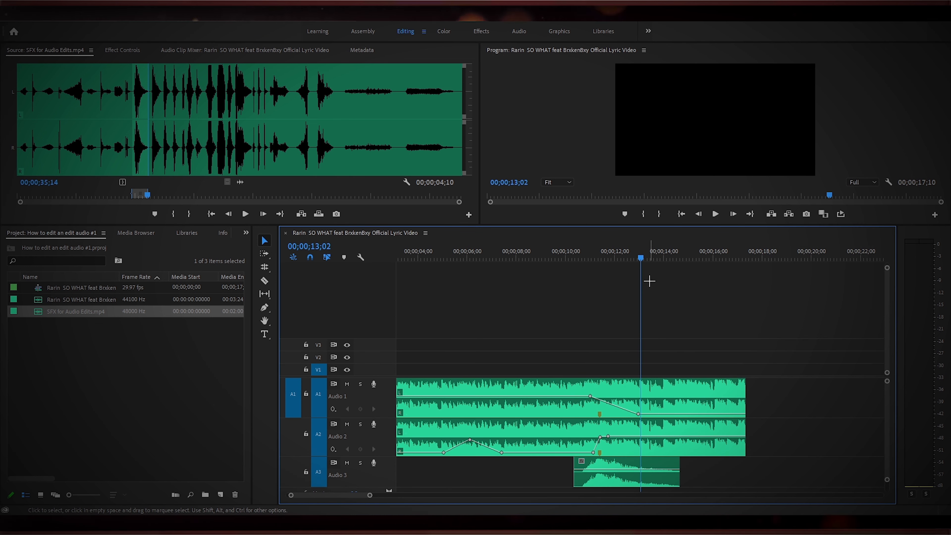
{"action": "left_click", "coordinate": [541, 258]}
{"action": "key", "text": "space"}
{"action": "key", "text": "space"}
{"action": "left_click", "coordinate": [598, 469]}
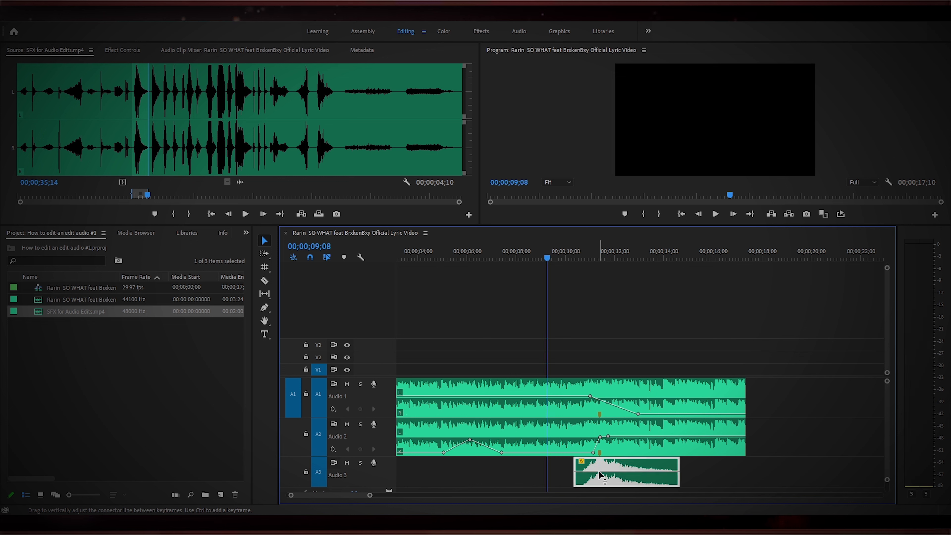
{"action": "key", "text": "space"}
{"action": "left_click", "coordinate": [550, 473]}
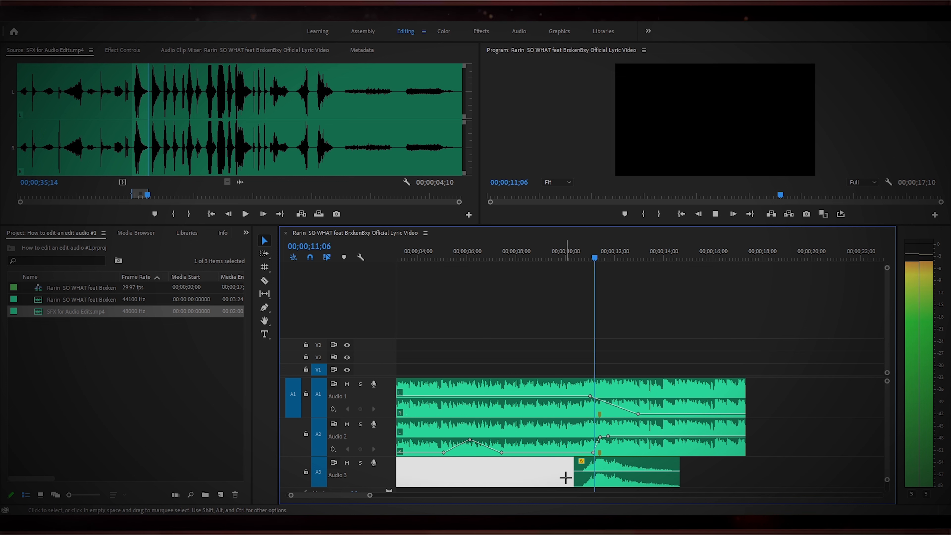
{"action": "left_click_drag", "start_coordinate": [371, 495], "coordinate": [384, 495]}
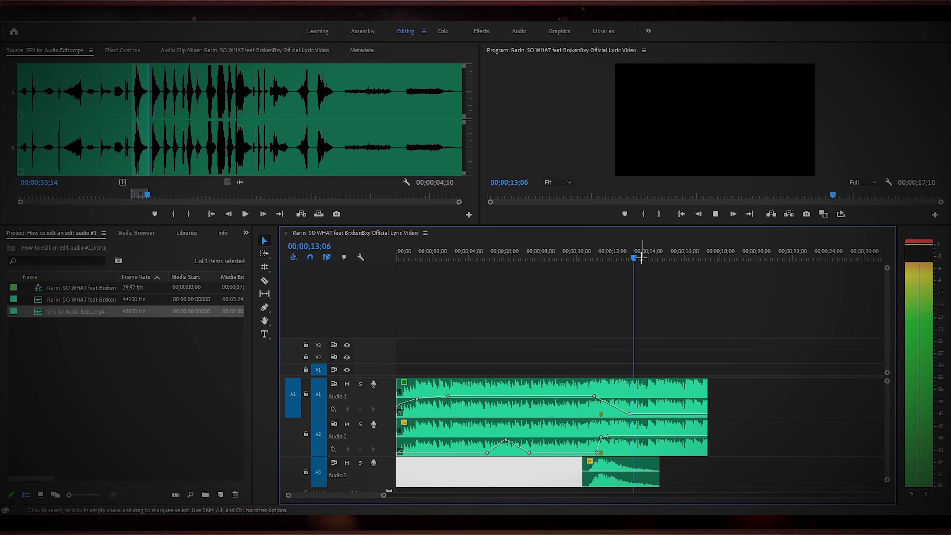
{"action": "left_click", "coordinate": [563, 258]}
{"action": "left_click_drag", "start_coordinate": [580, 259], "coordinate": [469, 258]}
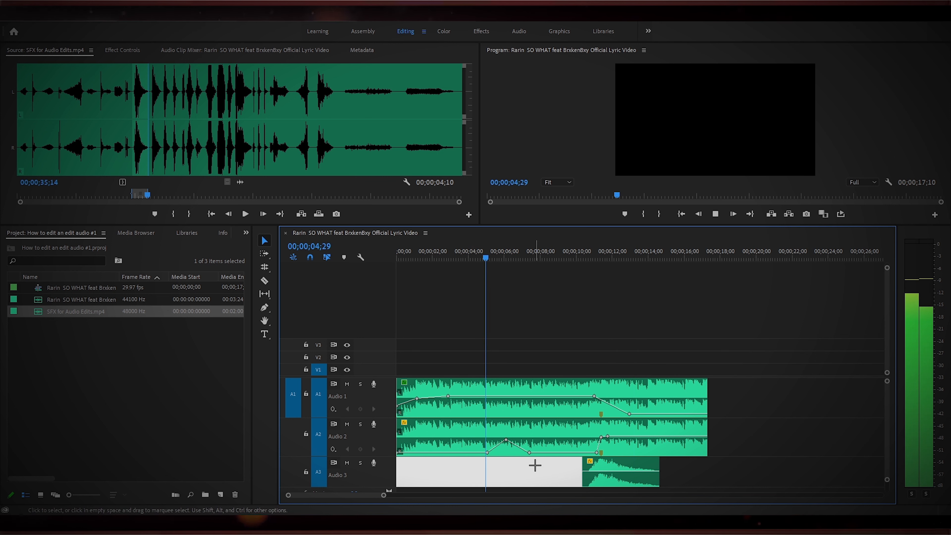
{"action": "left_click", "coordinate": [681, 470]}
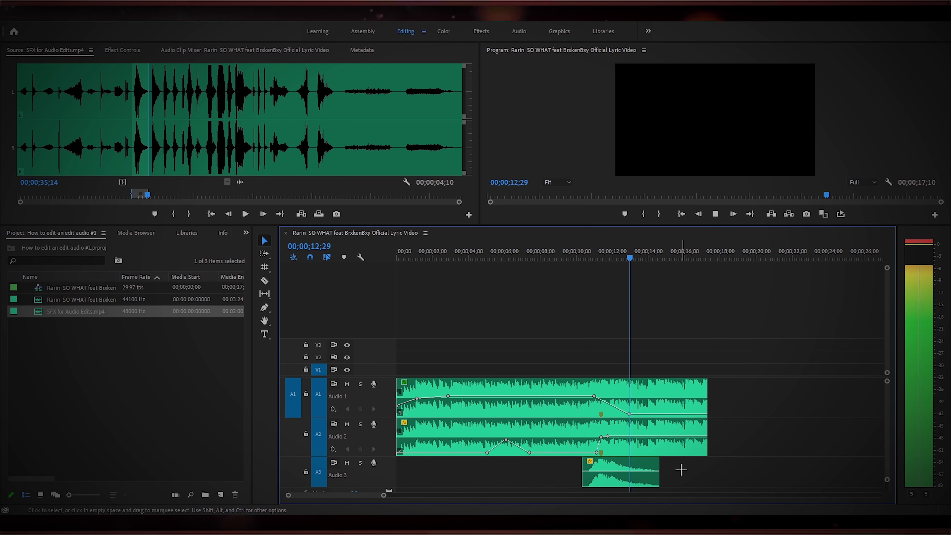
Lower the woosh clip's opening volume keyframe on A3 and preview the result.
{"action": "left_click_drag", "start_coordinate": [638, 261], "coordinate": [599, 263]}
{"action": "left_click", "coordinate": [600, 472], "text": "ctrl"}
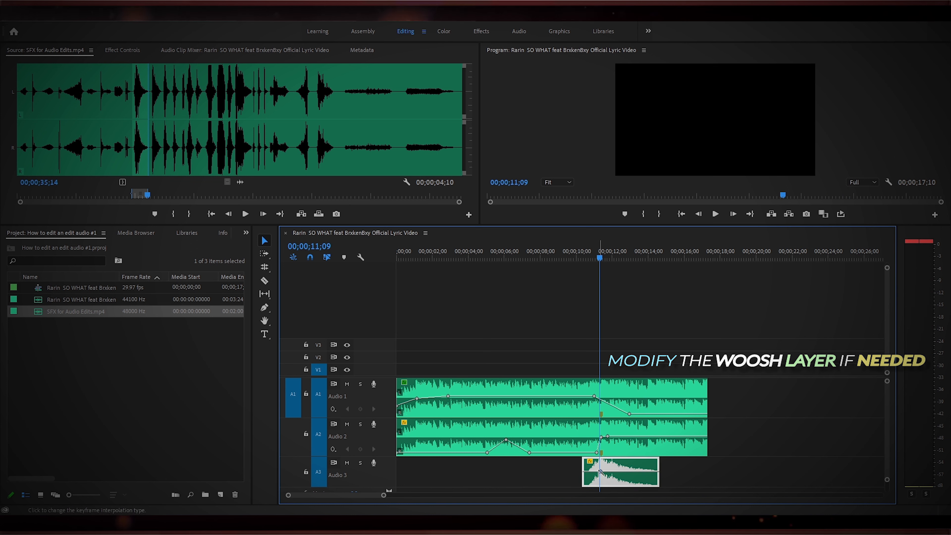
{"action": "left_click_drag", "start_coordinate": [594, 475], "coordinate": [589, 484]}
{"action": "left_click", "coordinate": [584, 250]}
{"action": "key", "text": "space"}
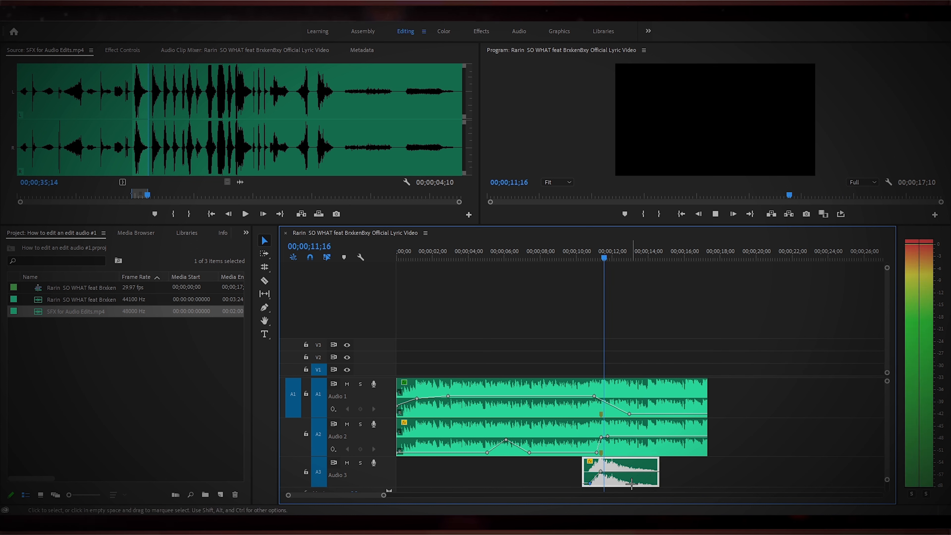
{"action": "key", "text": "space"}
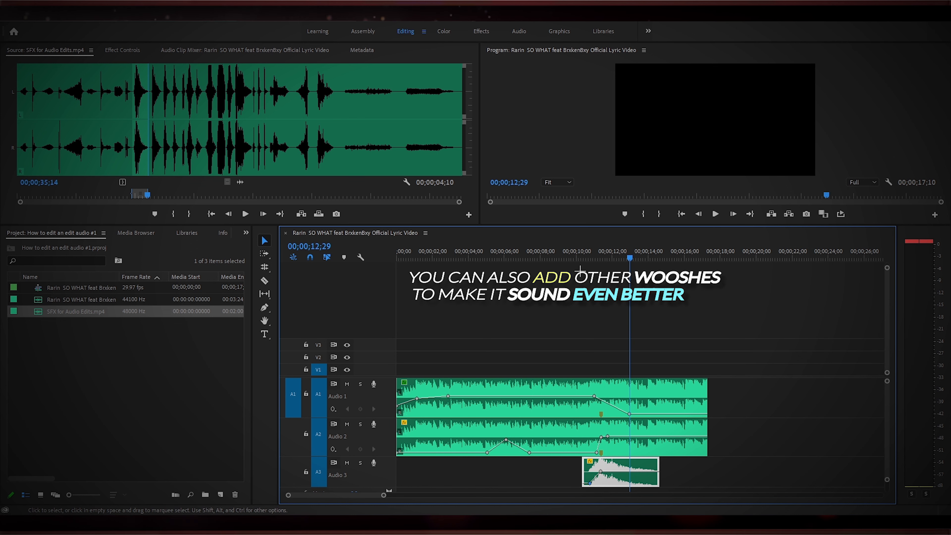
Mark a new in point on a second woosh in the source and add it to the timeline on A3.
{"action": "left_click", "coordinate": [147, 158]}
{"action": "key", "text": "space"}
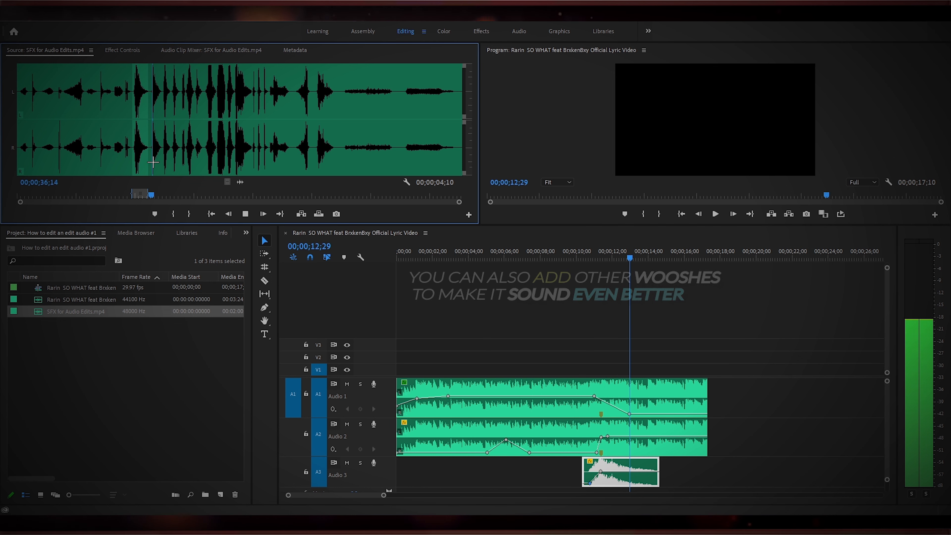
{"action": "left_click", "coordinate": [149, 139]}
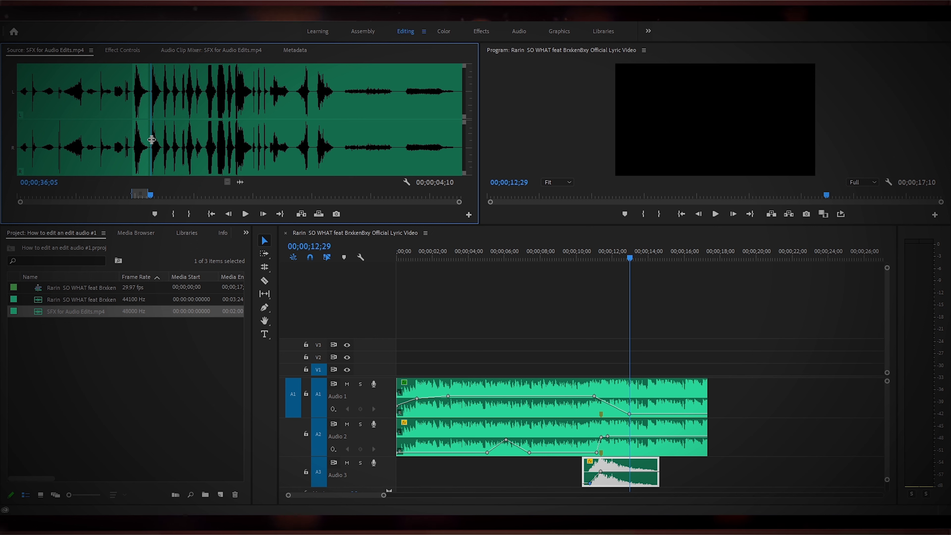
{"action": "key", "text": "i"}
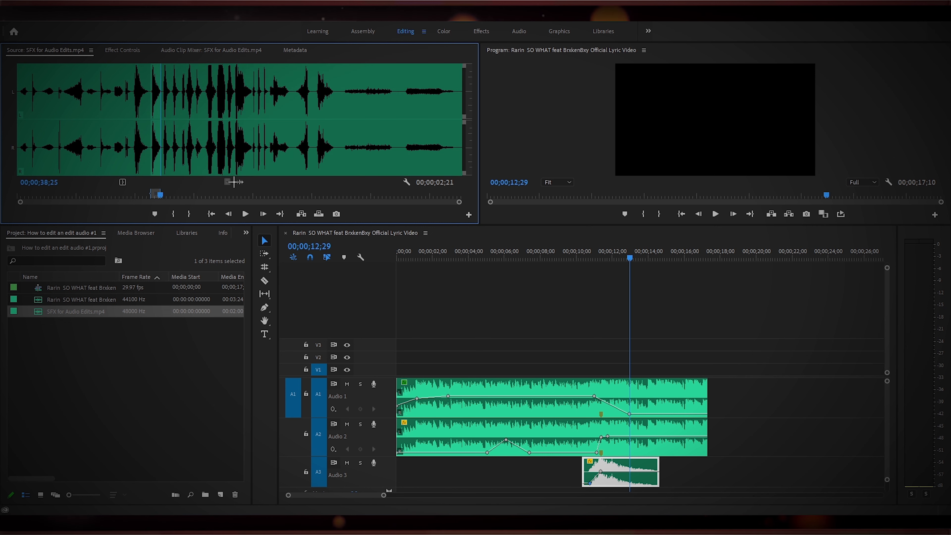
{"action": "left_click_drag", "start_coordinate": [437, 349], "coordinate": [474, 472]}
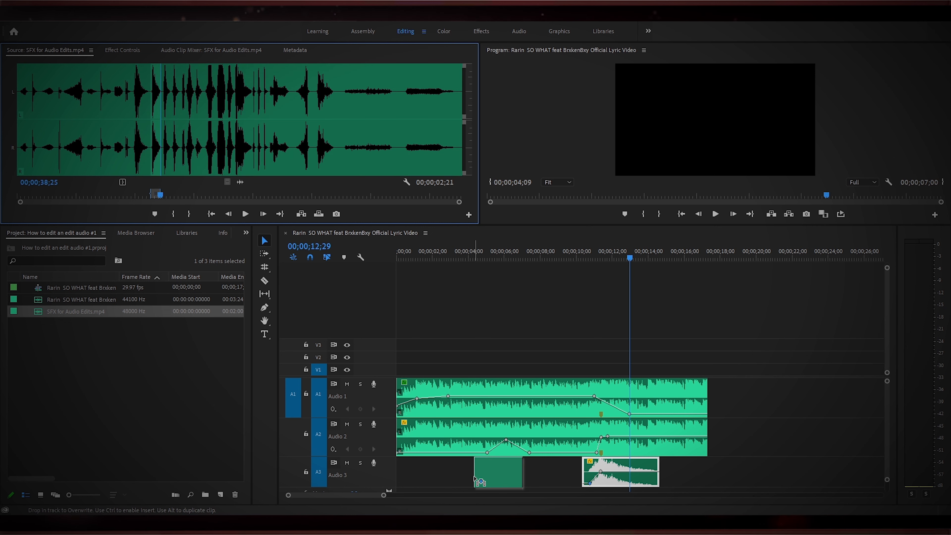
Move the second woosh onto track A4 beneath the first one, shifting it slightly later.
{"action": "left_click_drag", "start_coordinate": [566, 225], "coordinate": [566, 201]}
{"action": "left_click_drag", "start_coordinate": [614, 482], "coordinate": [608, 486]}
{"action": "left_click", "coordinate": [563, 229]}
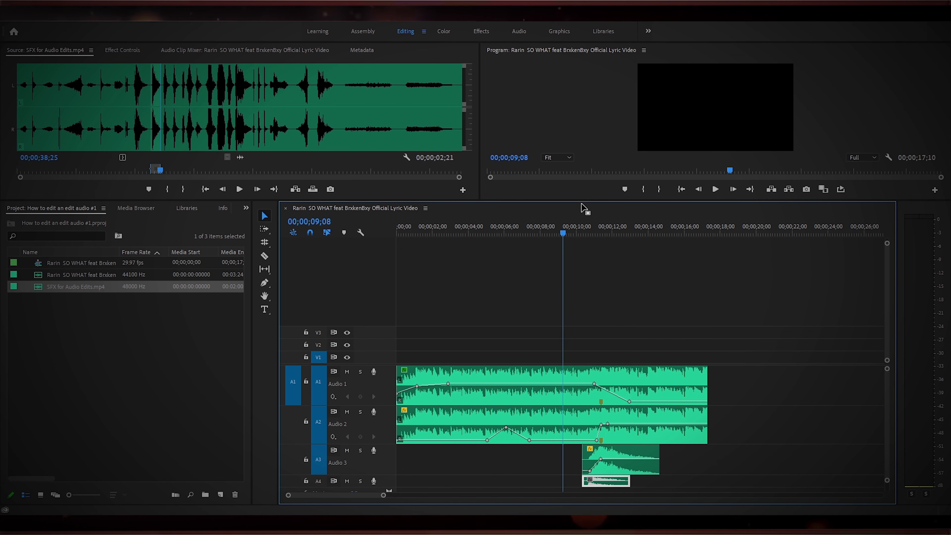
{"action": "left_click_drag", "start_coordinate": [588, 199], "coordinate": [588, 184]}
{"action": "left_click_drag", "start_coordinate": [385, 494], "coordinate": [386, 502]}
{"action": "left_click_drag", "start_coordinate": [606, 472], "coordinate": [644, 472]}
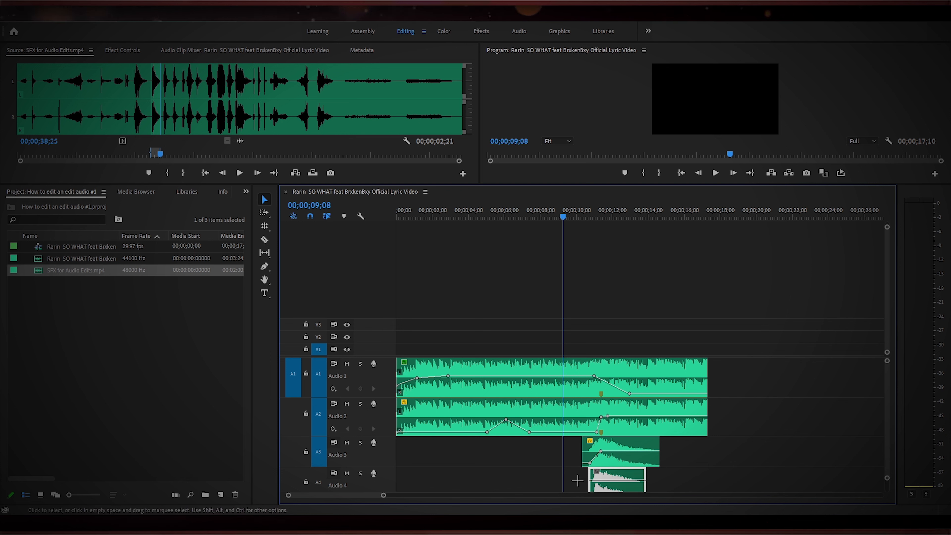
Lower the A4 woosh clip's volume to about -15.1 dB and preview the combined wooshes.
{"action": "left_click_drag", "start_coordinate": [538, 183], "coordinate": [554, 143]}
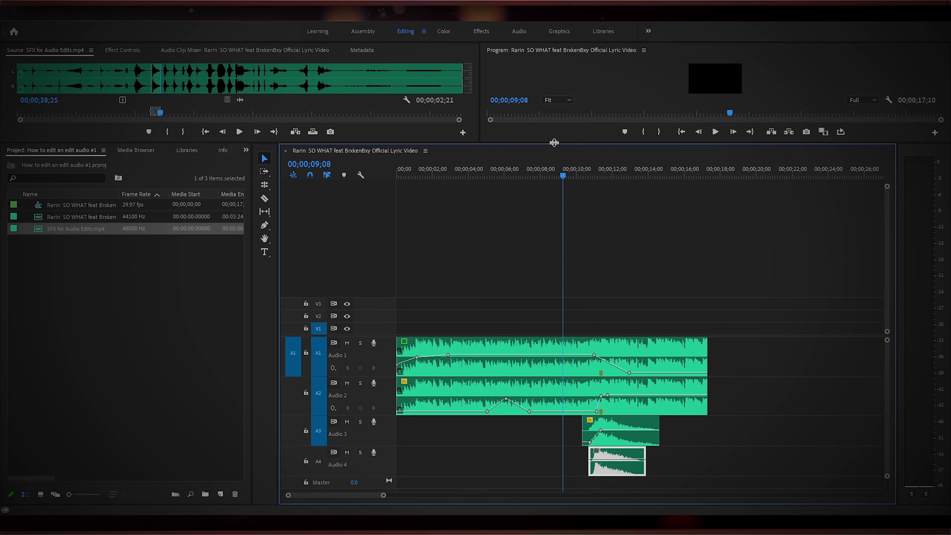
{"action": "left_click_drag", "start_coordinate": [384, 496], "coordinate": [364, 496]}
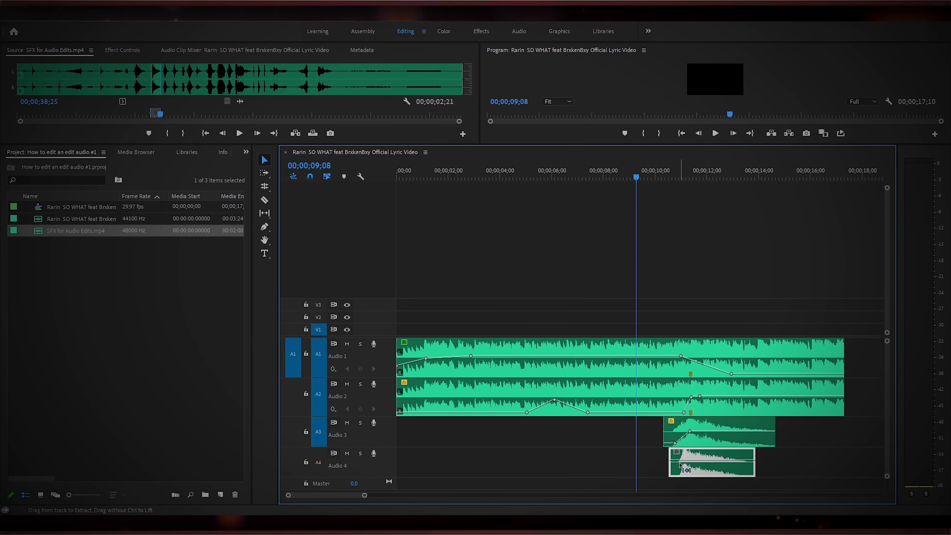
{"action": "key", "text": "space"}
{"action": "key", "text": "space"}
{"action": "left_click_drag", "start_coordinate": [696, 430], "coordinate": [697, 434]}
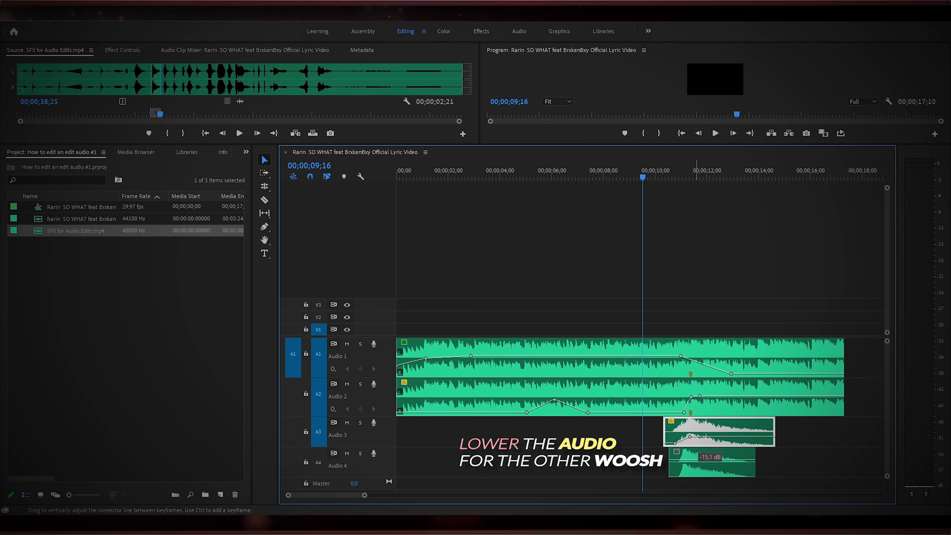
{"action": "key", "text": "space"}
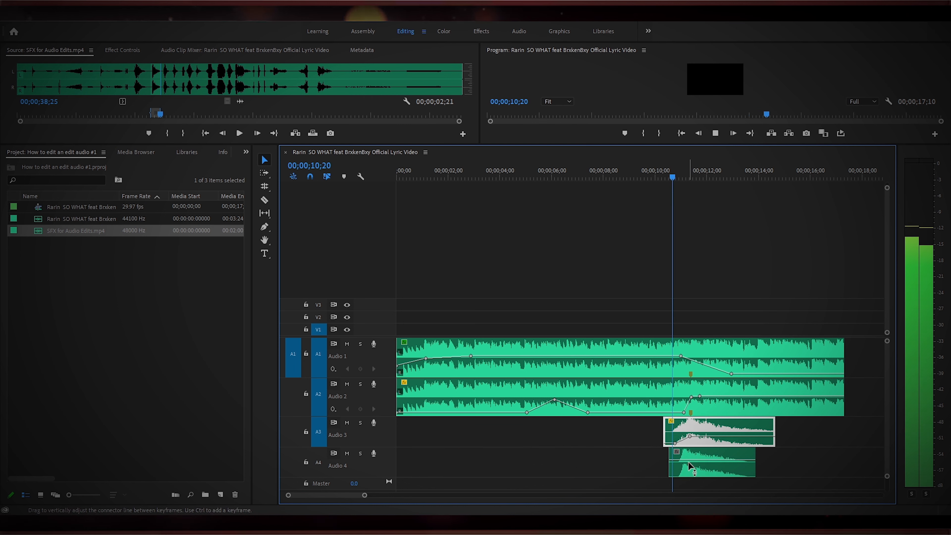
Nudge the A4 woosh clip slightly later so it trails the A3 woosh.
{"action": "key", "text": "space"}
{"action": "left_click_drag", "start_coordinate": [365, 497], "coordinate": [341, 497]}
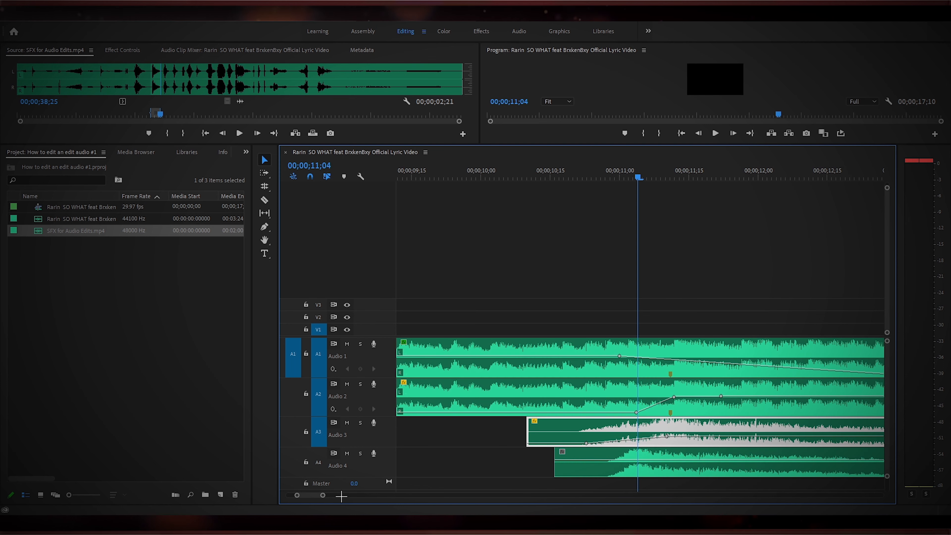
{"action": "left_click_drag", "start_coordinate": [653, 452], "coordinate": [671, 467]}
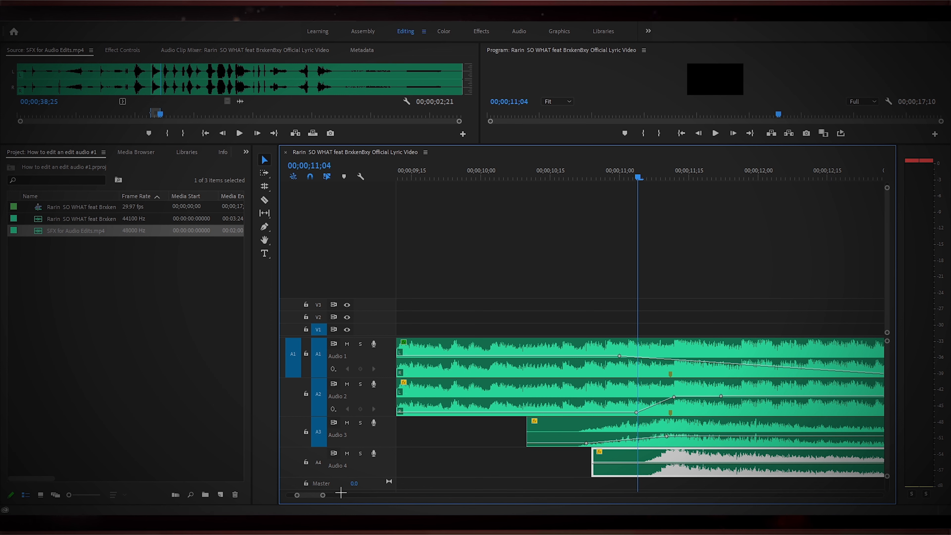
{"action": "left_click_drag", "start_coordinate": [322, 497], "coordinate": [346, 495]}
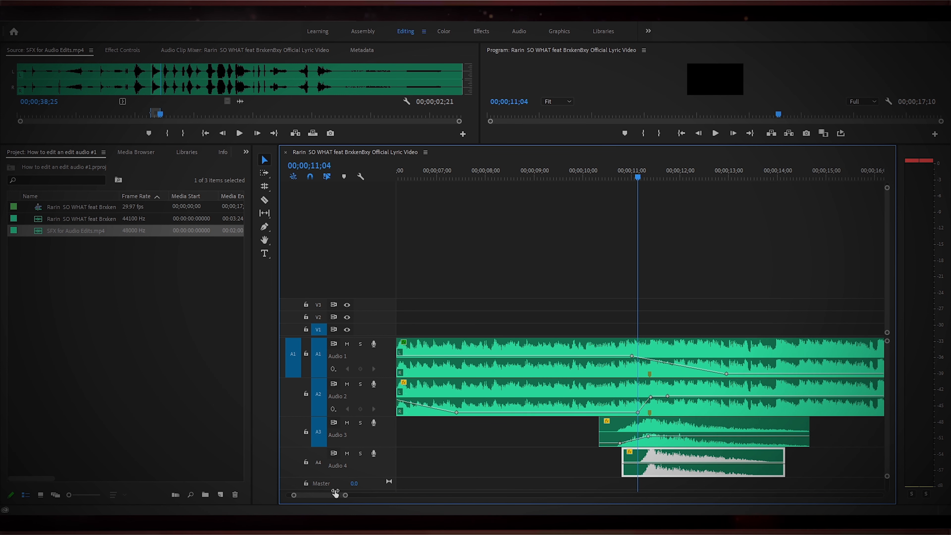
Preview the layered wooshes from about 8 seconds into the song.
{"action": "key", "text": "space"}
{"action": "key", "text": "space"}
{"action": "left_click", "coordinate": [501, 177]}
{"action": "key", "text": "space"}
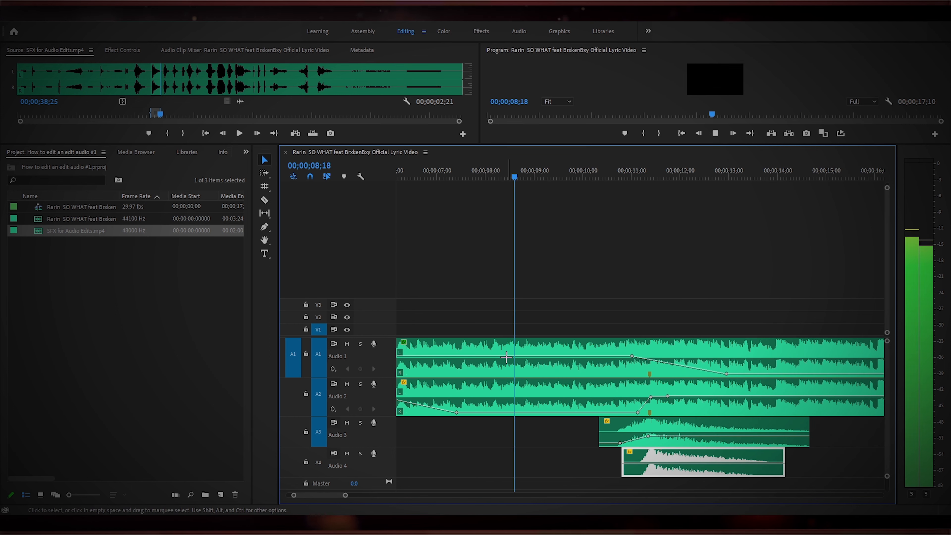
Play the whole edit back from the beginning of the sequence.
{"action": "left_click_drag", "start_coordinate": [346, 494], "coordinate": [403, 495]}
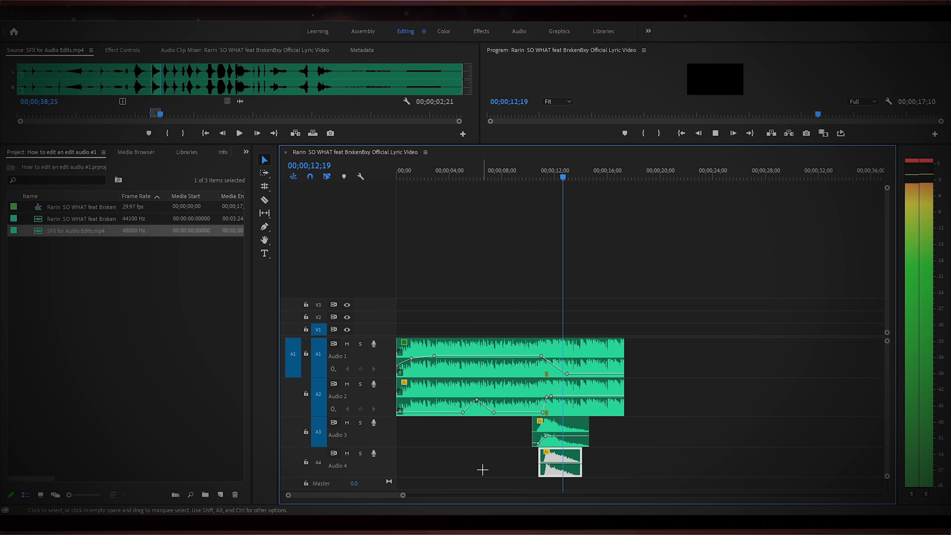
{"action": "key", "text": "space"}
{"action": "left_click_drag", "start_coordinate": [584, 177], "coordinate": [378, 204]}
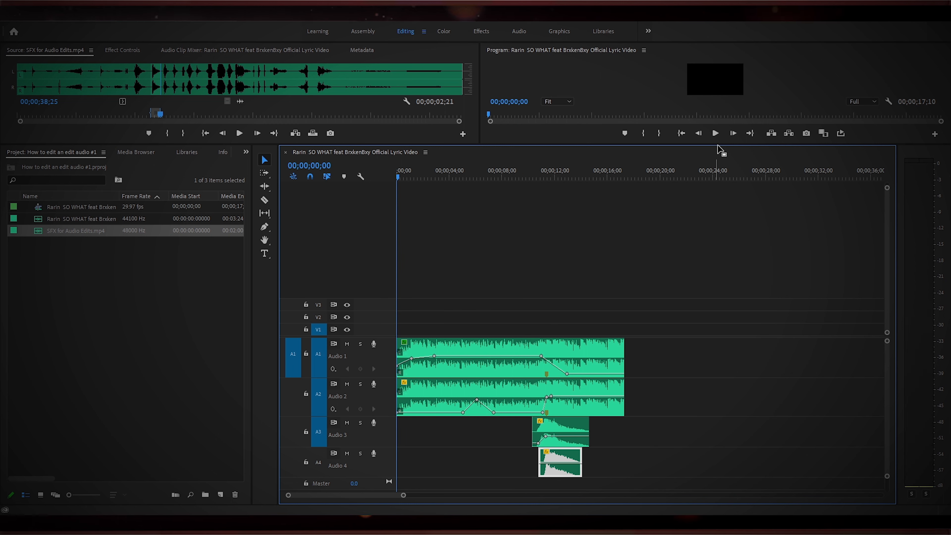
{"action": "left_click", "coordinate": [715, 133]}
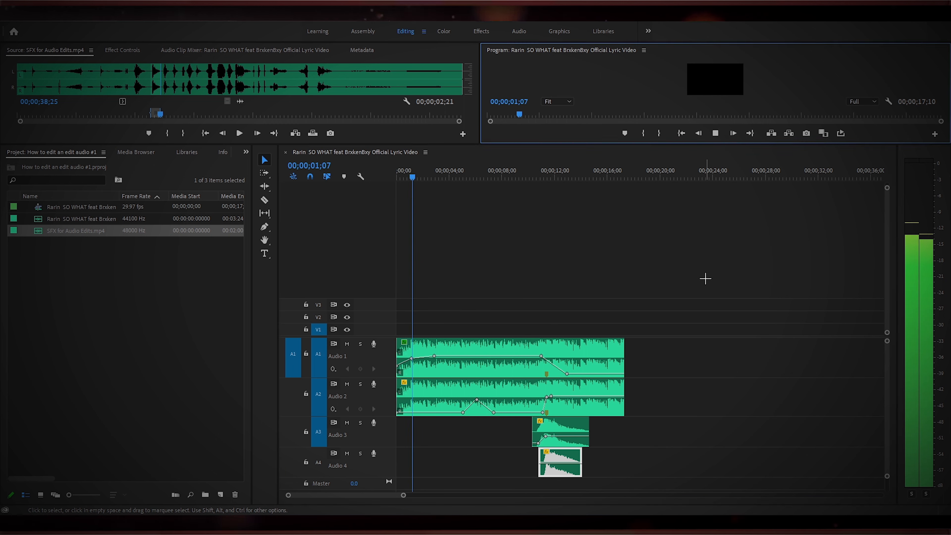